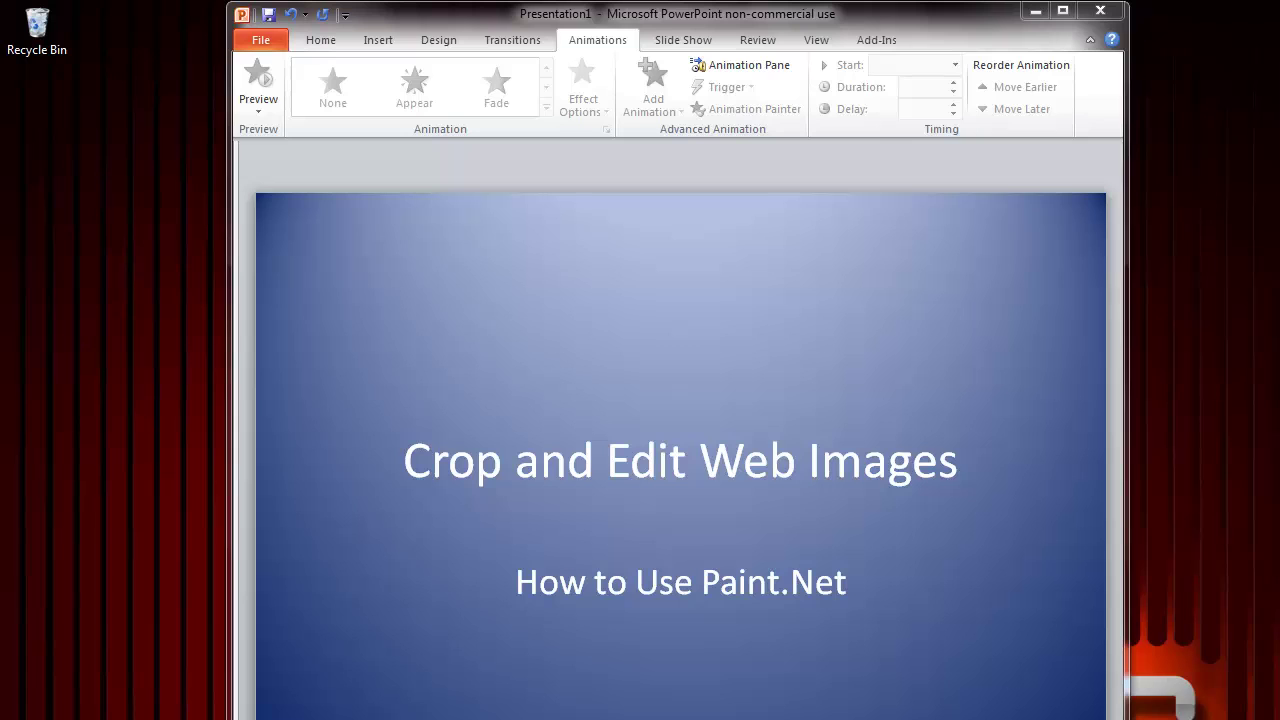
Search Google for 'Paint.net' in Firefox and scroll down to the official Paint.NET result
key("alt+Tab")
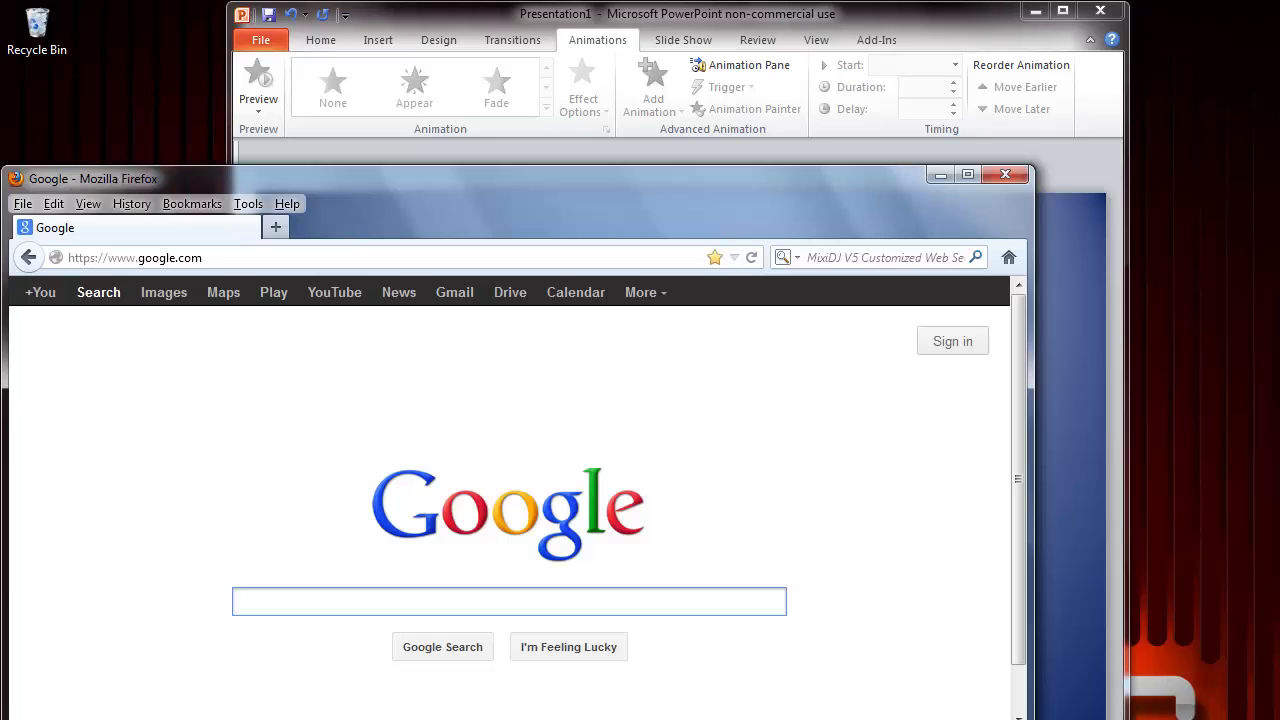
type("Paint")
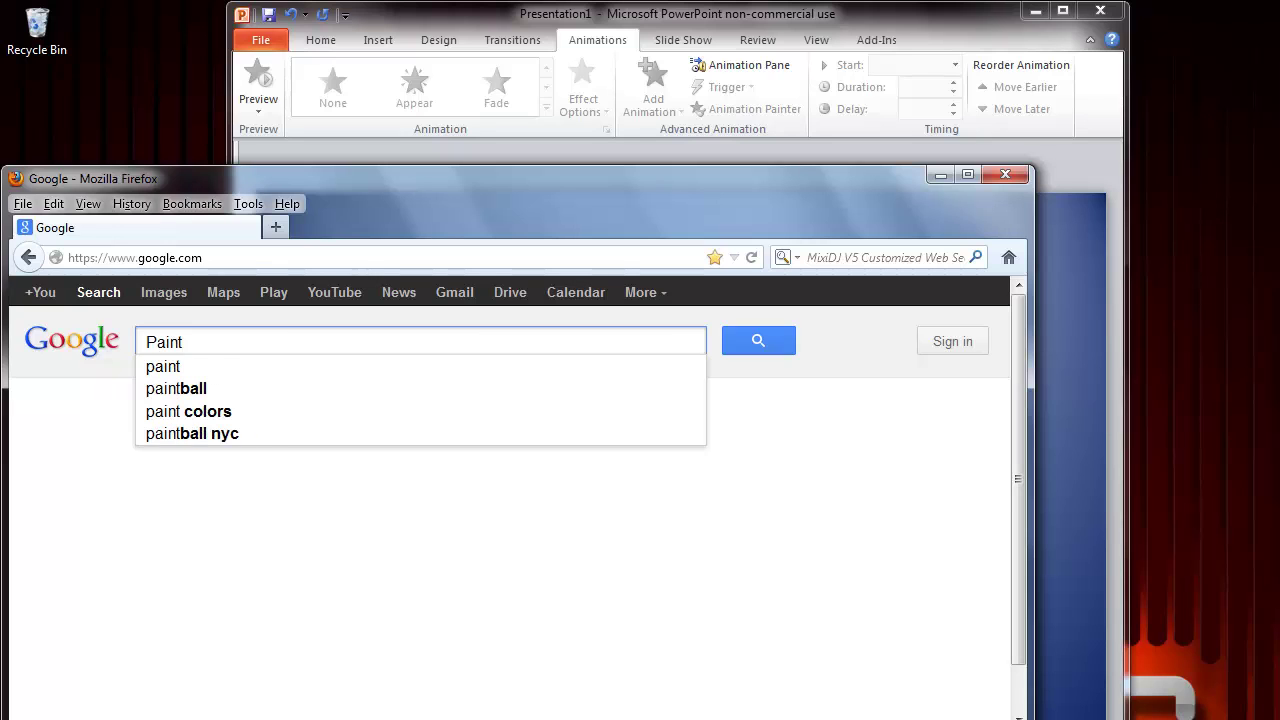
type(".net")
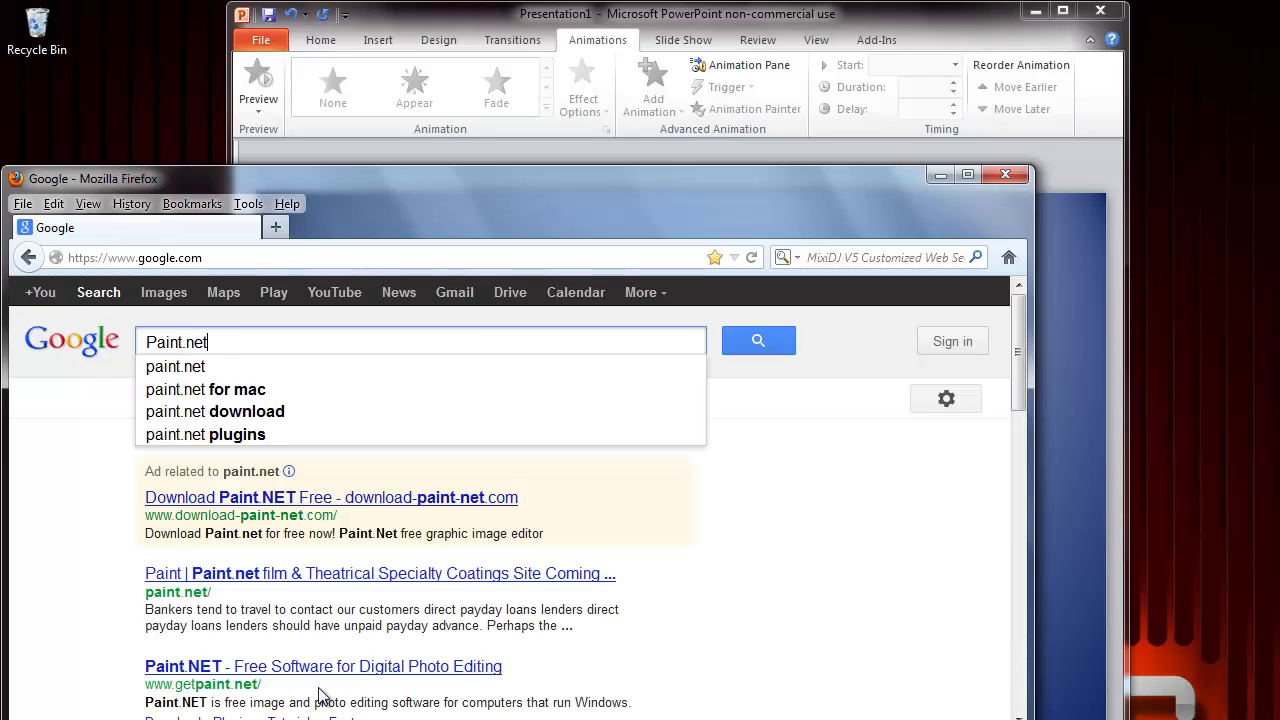
left_click(759, 342)
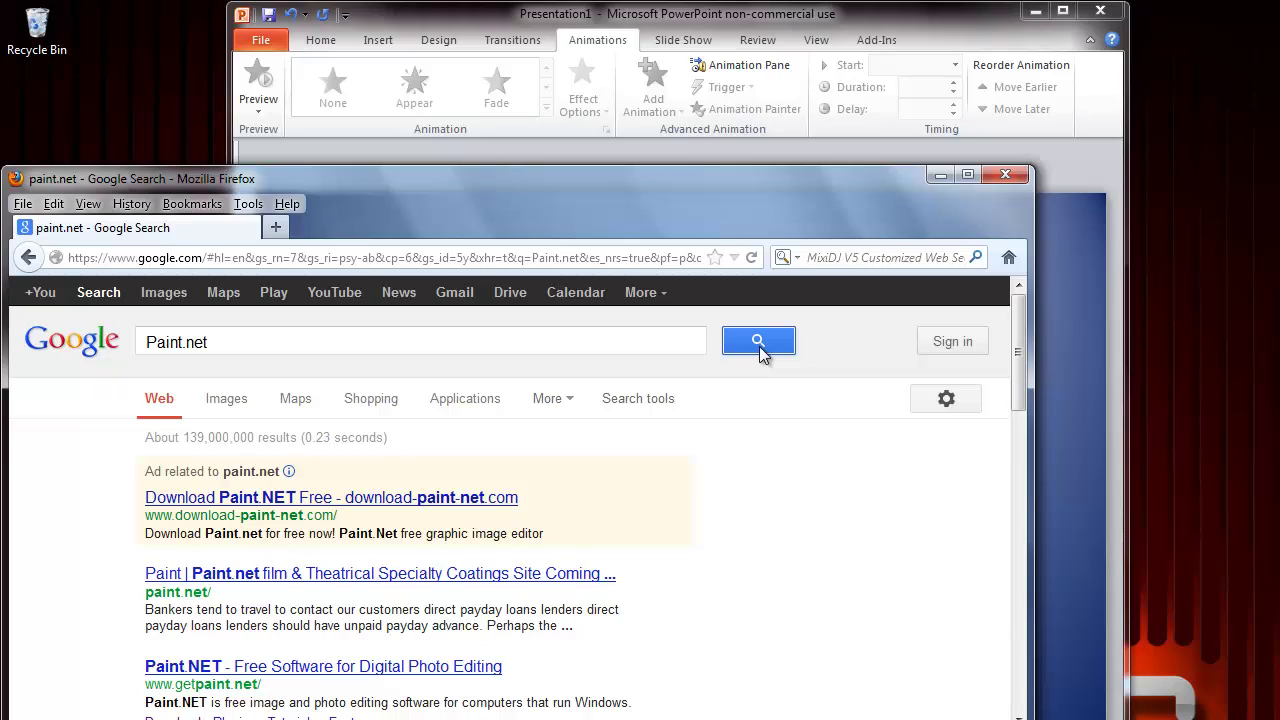
scroll(468, 530, "down", 2)
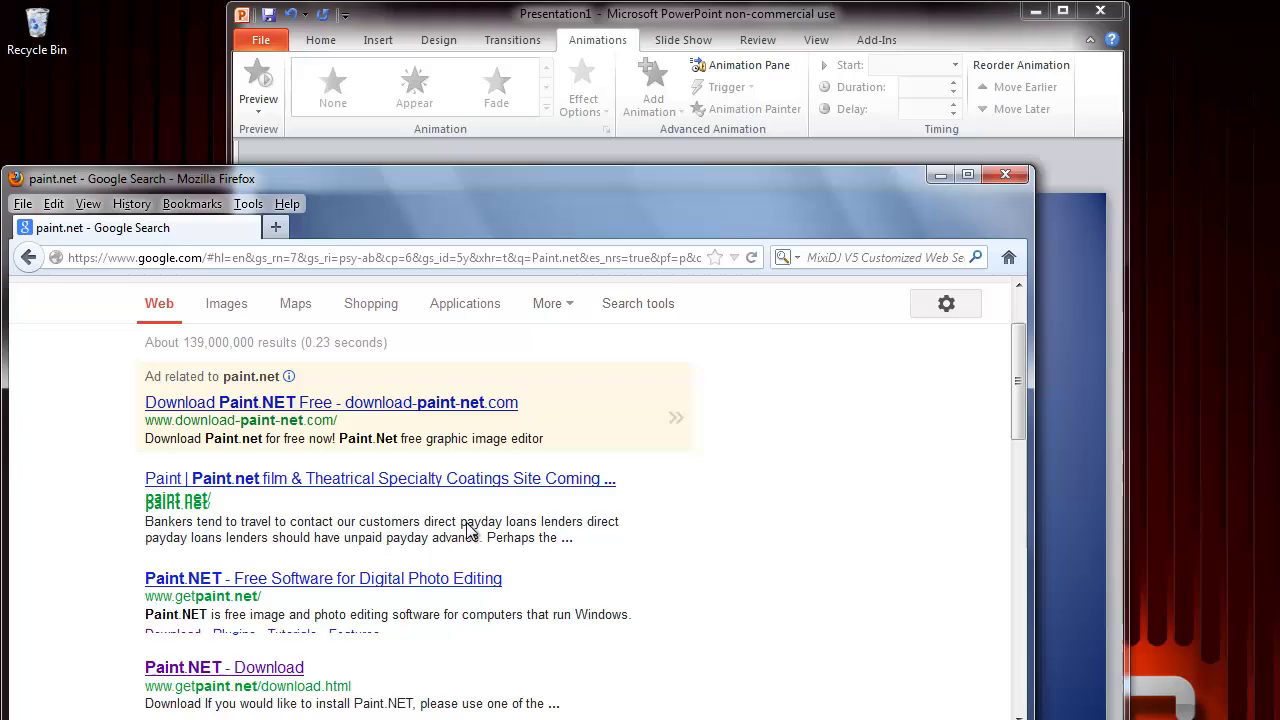
Follow the Paint.NET Download sitelink to the getpaint.net download page
left_click(175, 611)
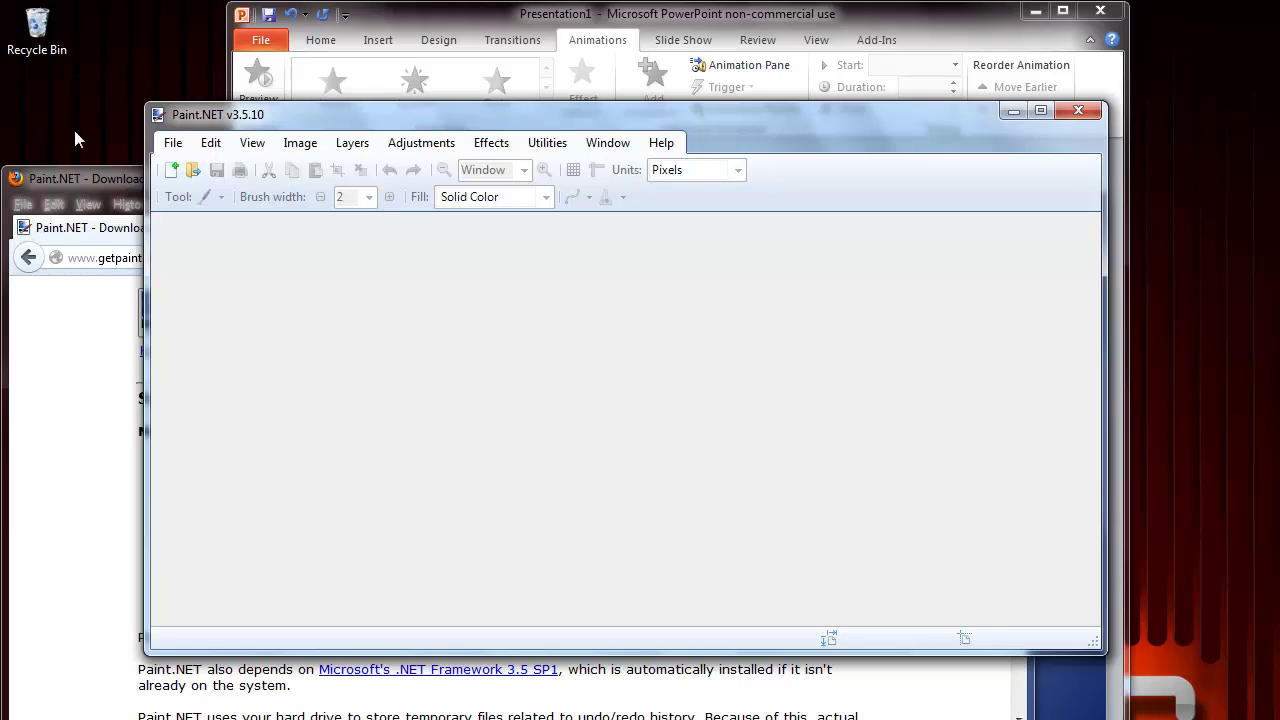
Open GissenPortrait2 from the images folder, a 145 x 164 pixel JPG
left_click(172, 145)
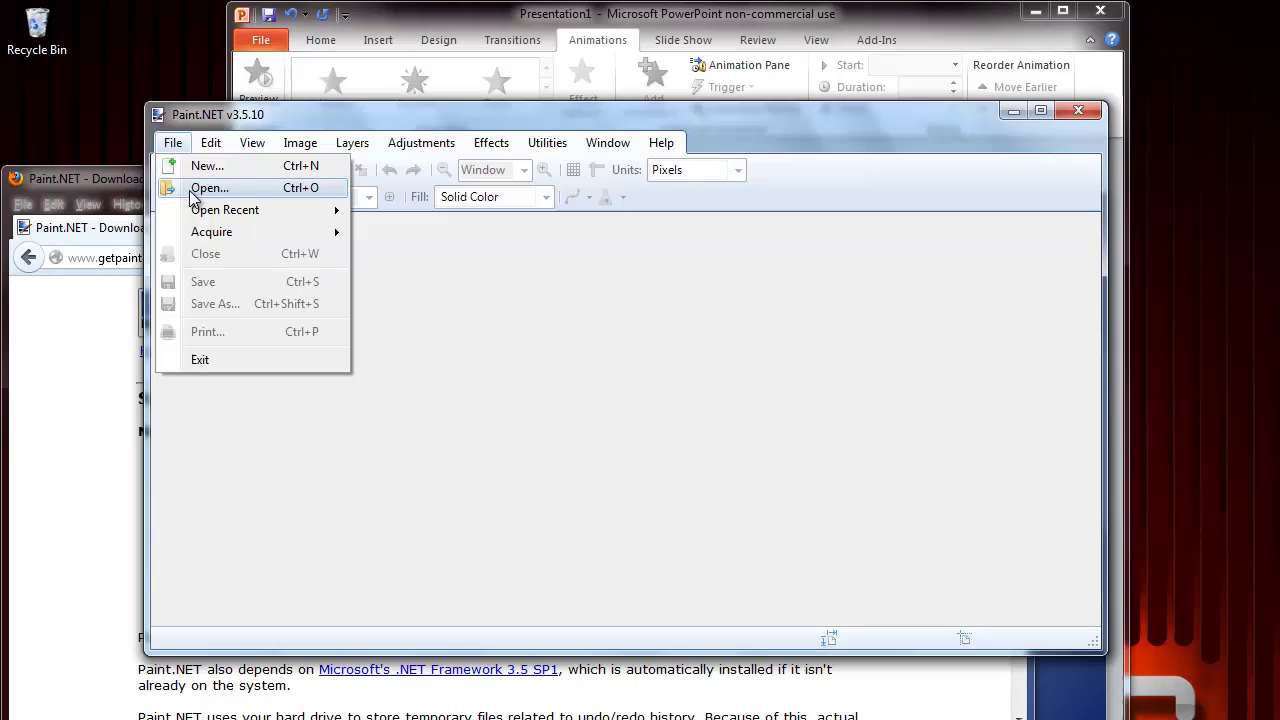
left_click(190, 189)
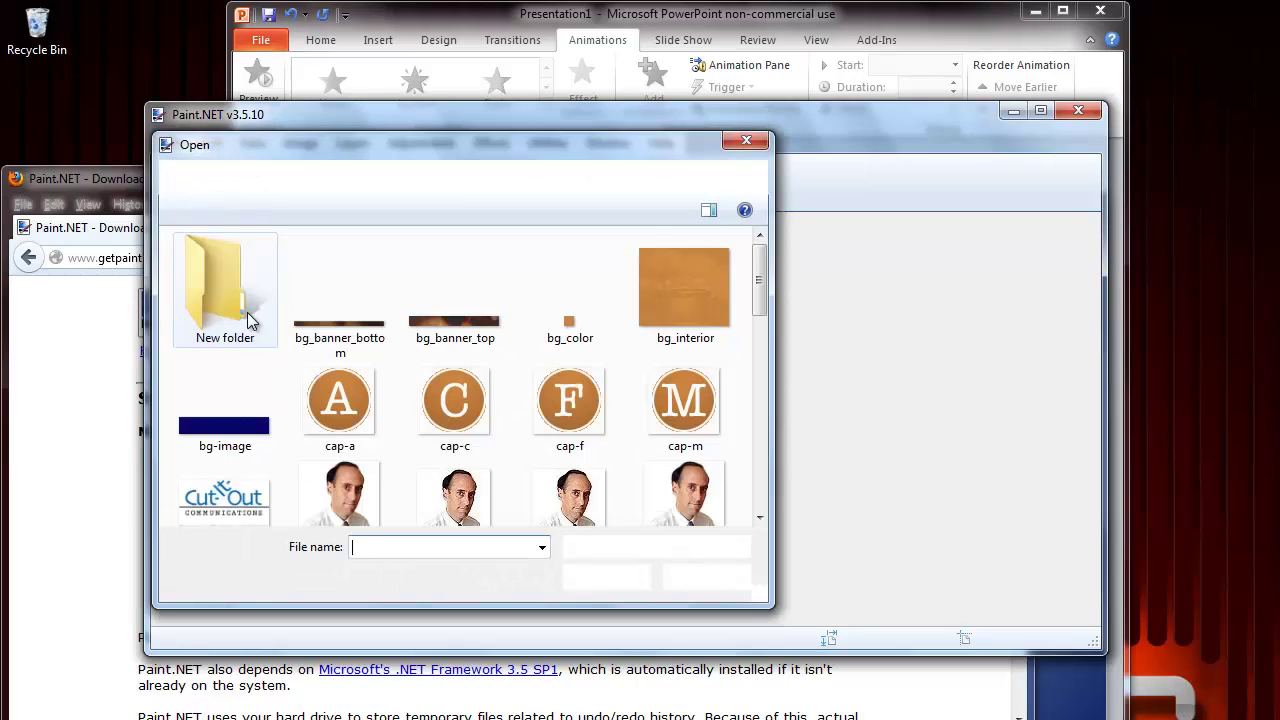
left_click_drag(758, 303, 767, 323)
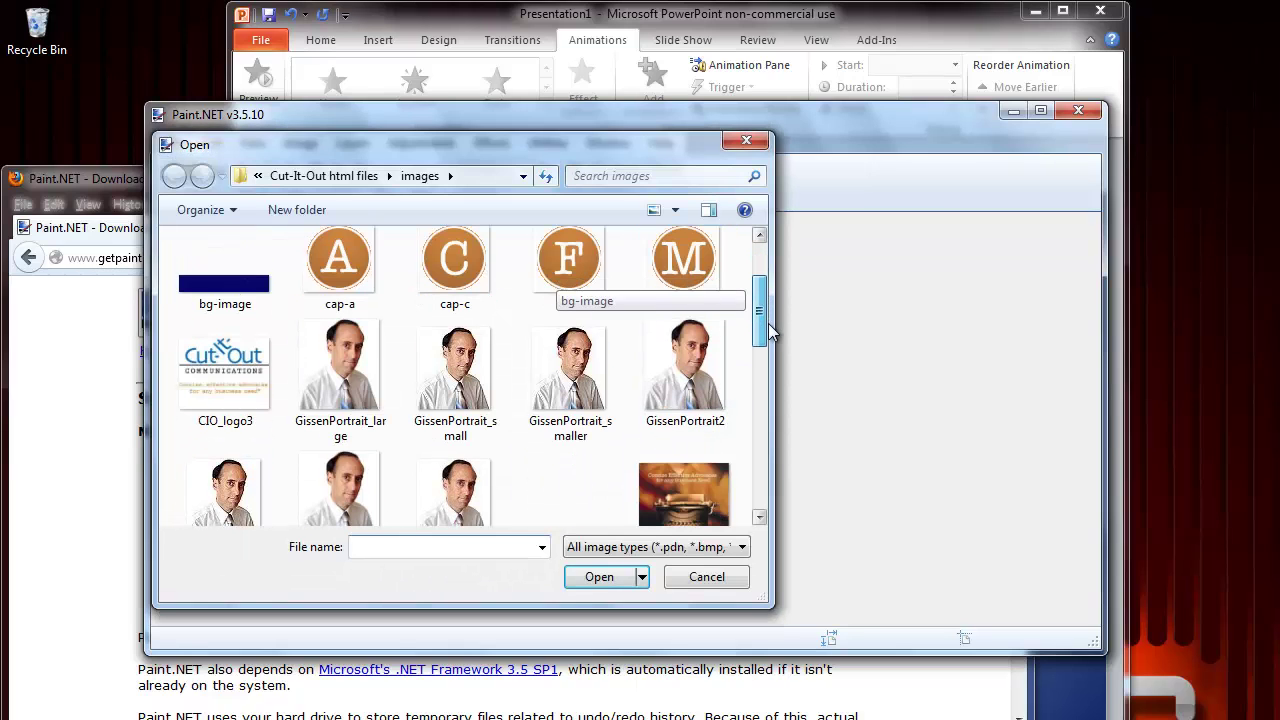
left_click(703, 366)
double_click(703, 366)
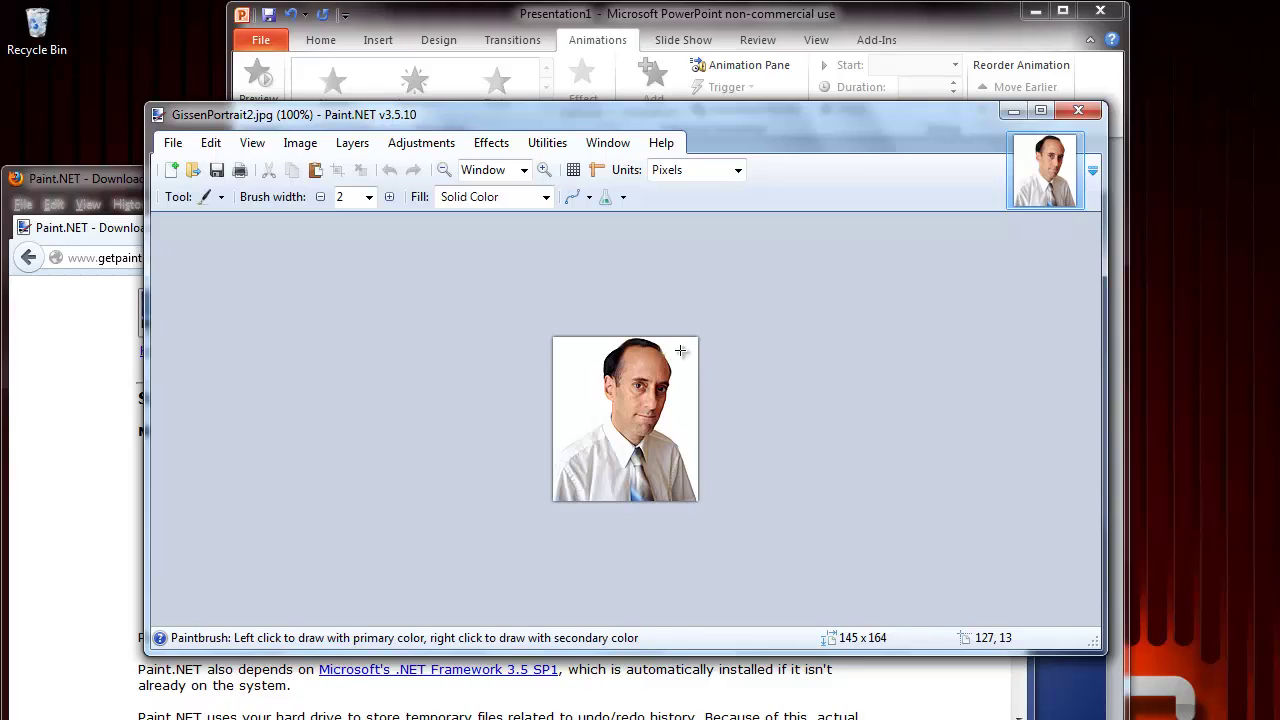
Resize the image by percentage to 50%, making it 73 x 82 pixels
left_click(299, 144)
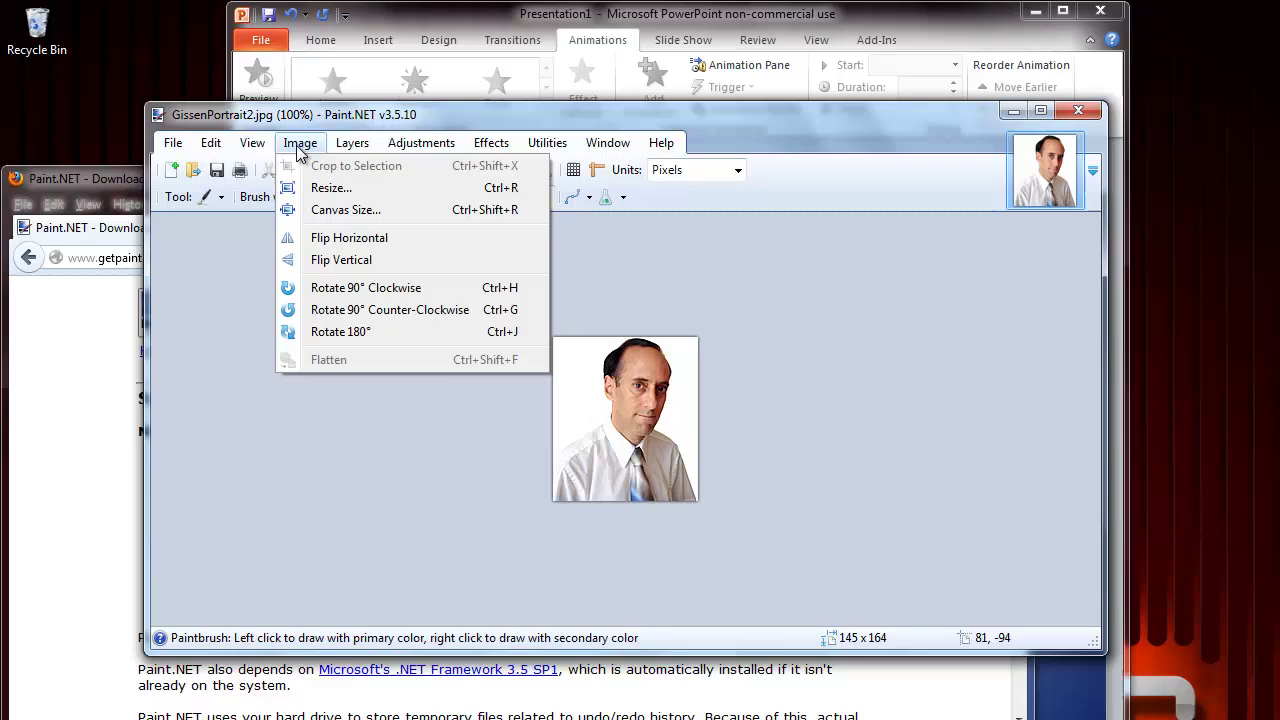
left_click(320, 187)
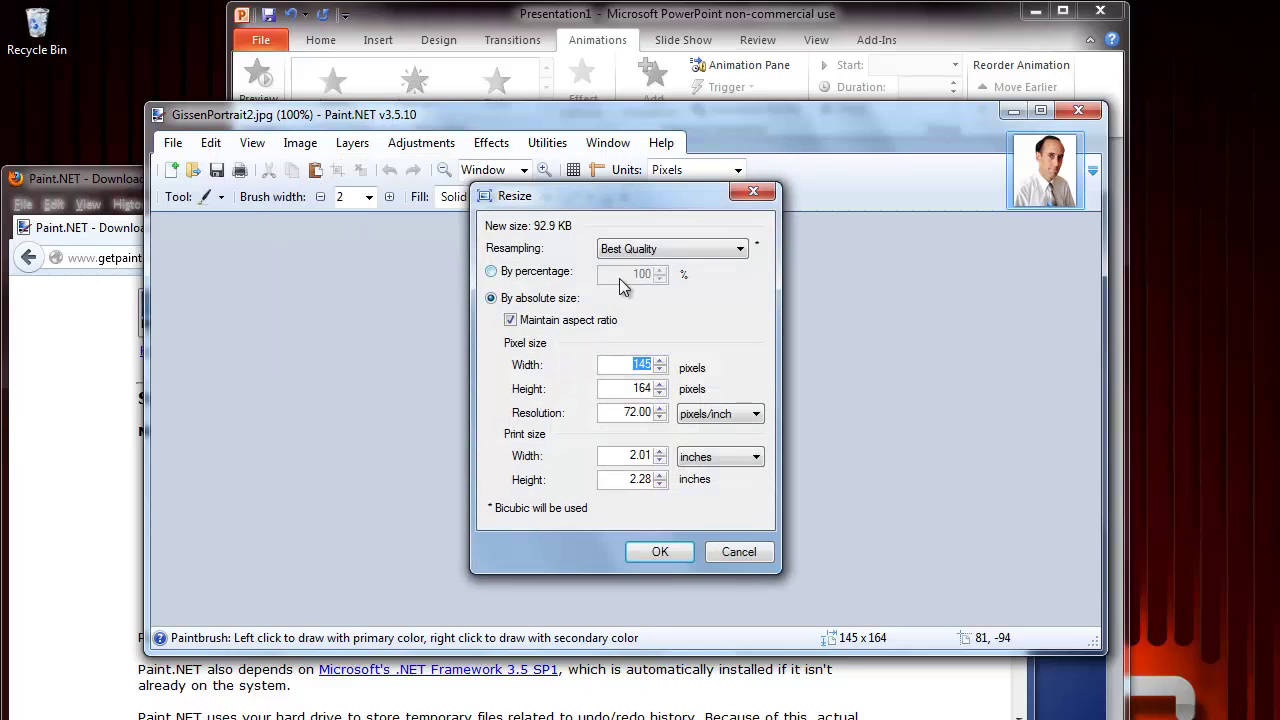
left_click(491, 272)
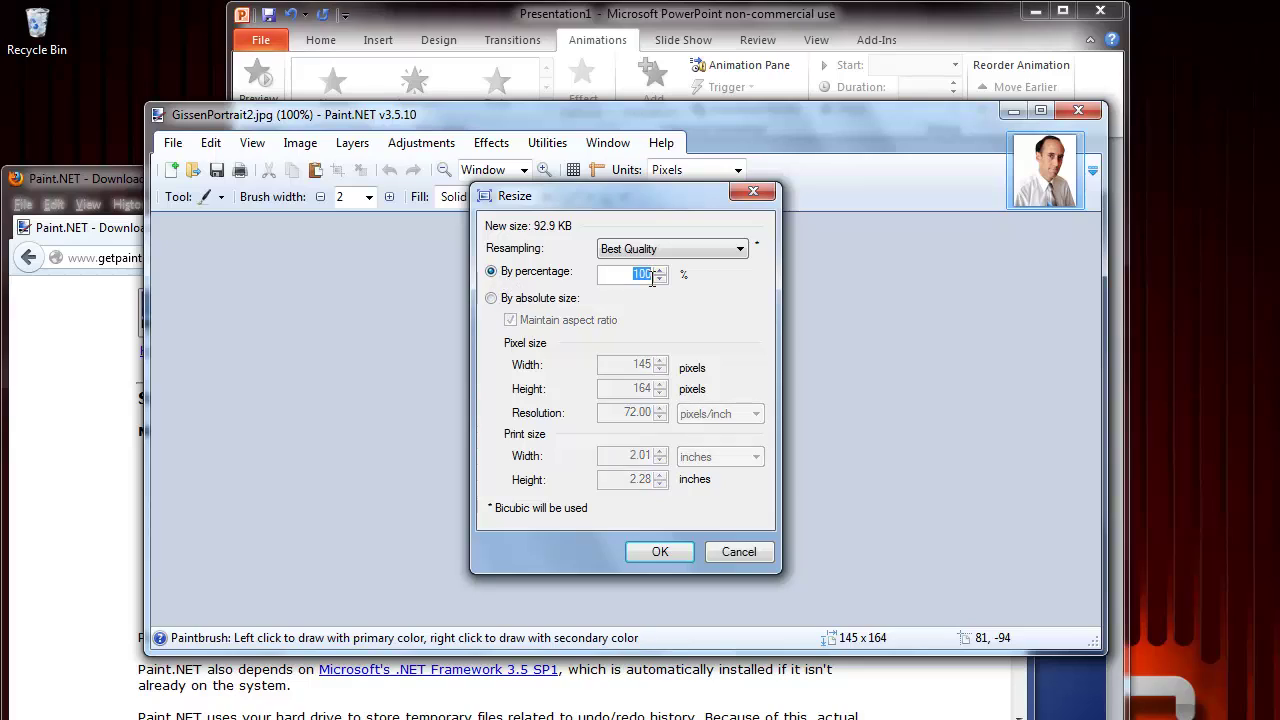
type("50")
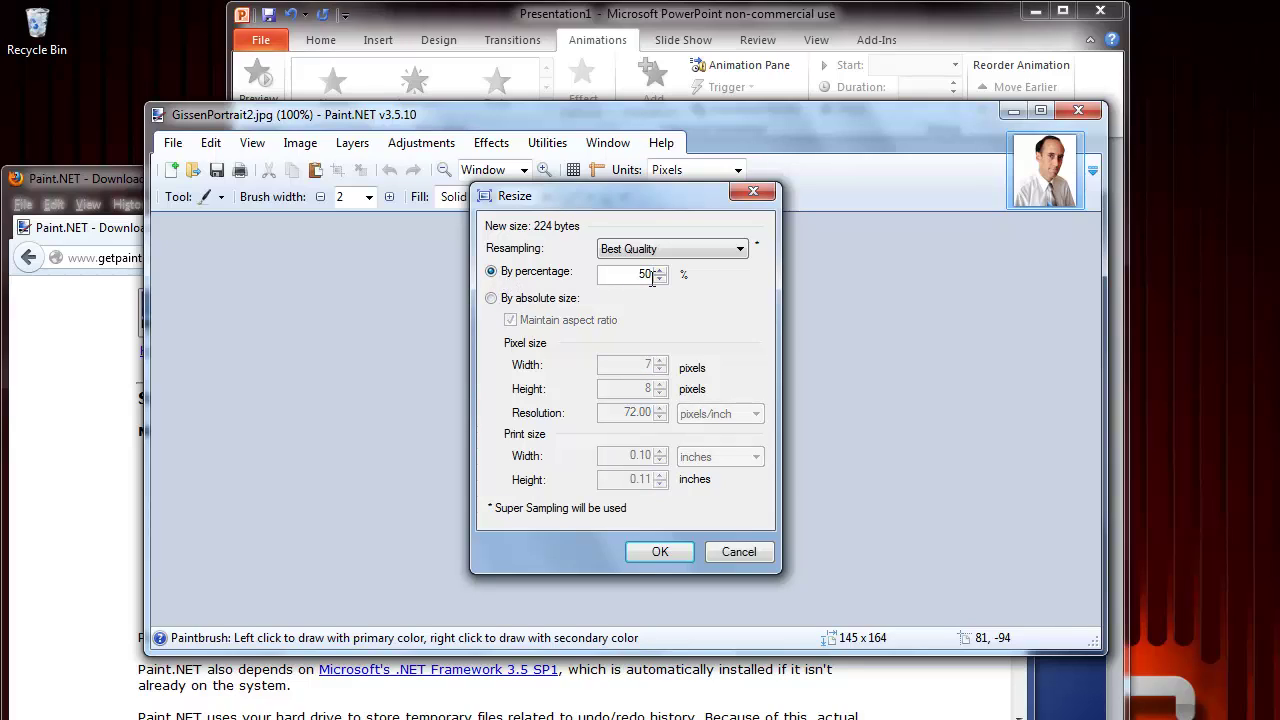
left_click(662, 552)
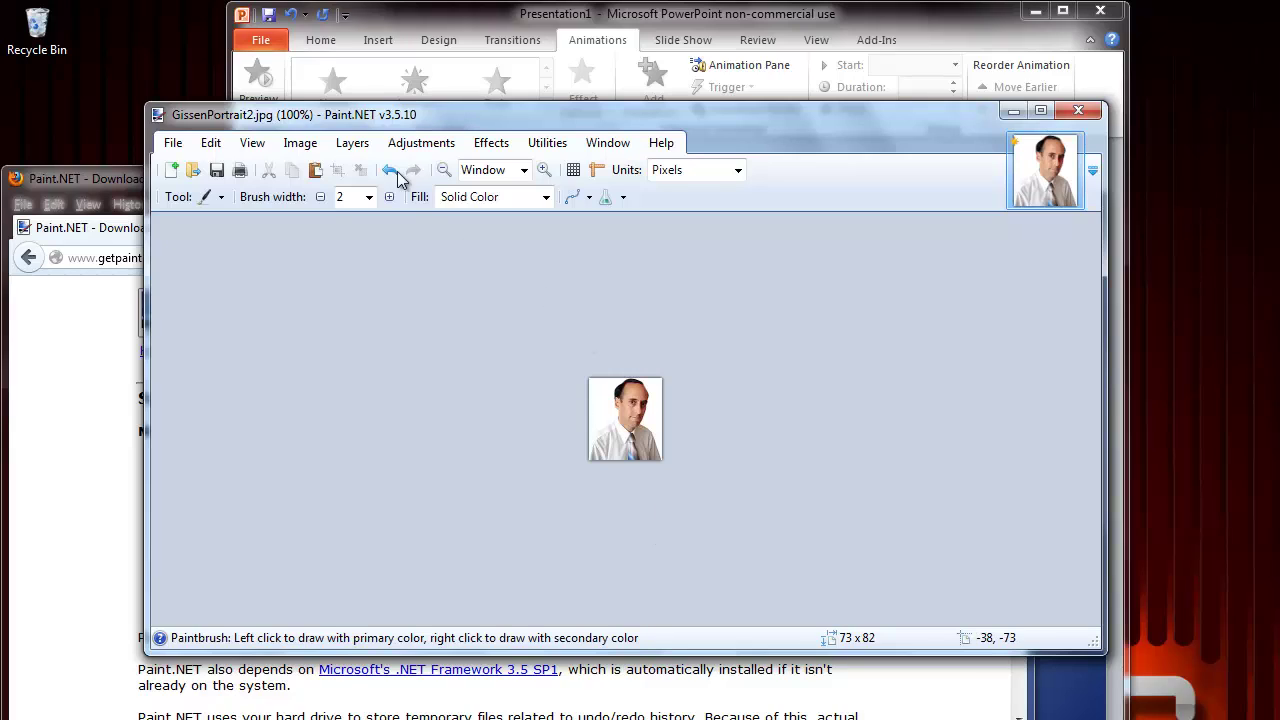
Apply Unsharp Mask at amount 25, radius 5, threshold 0, then repeat it once
left_click(491, 146)
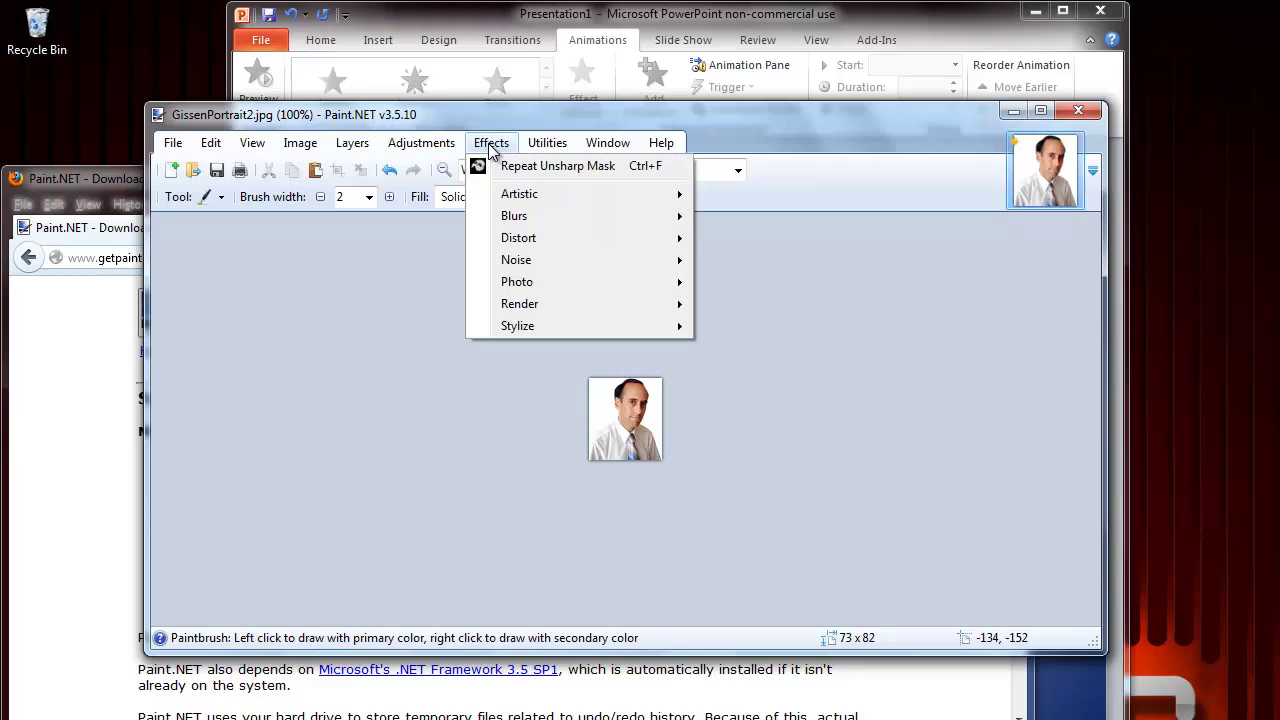
mouse_move(520, 289)
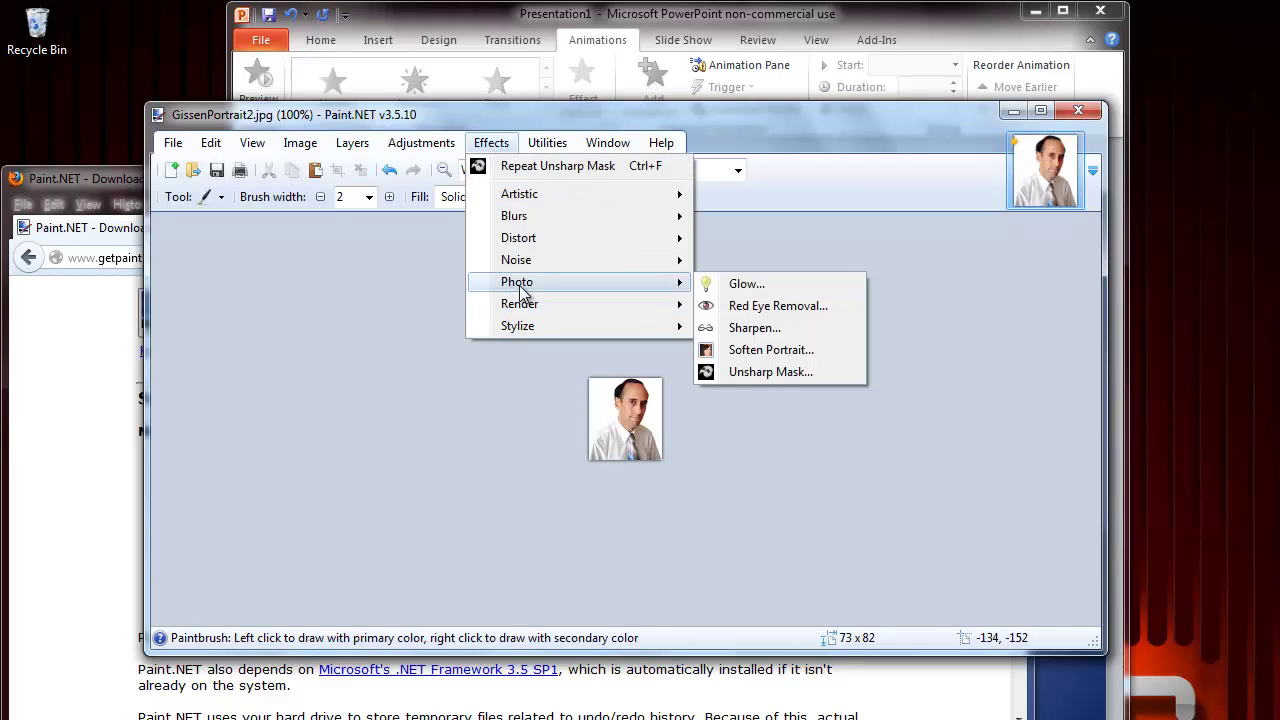
left_click(745, 372)
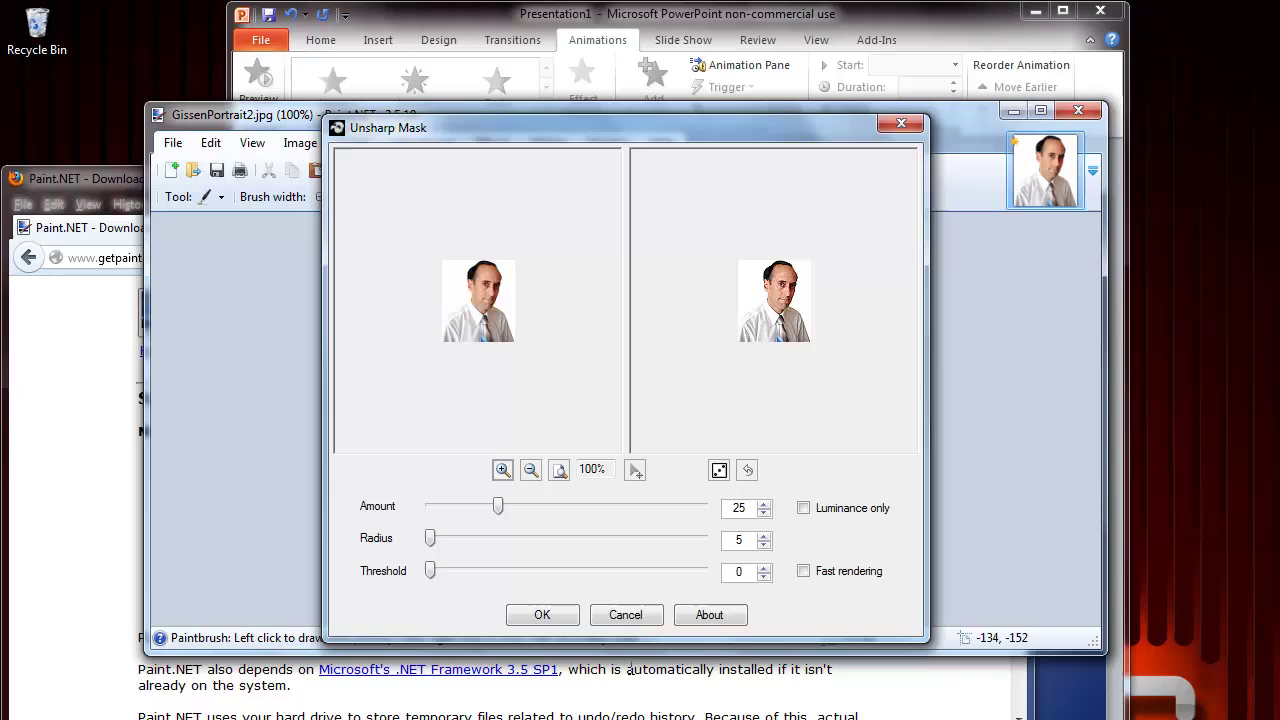
left_click(548, 616)
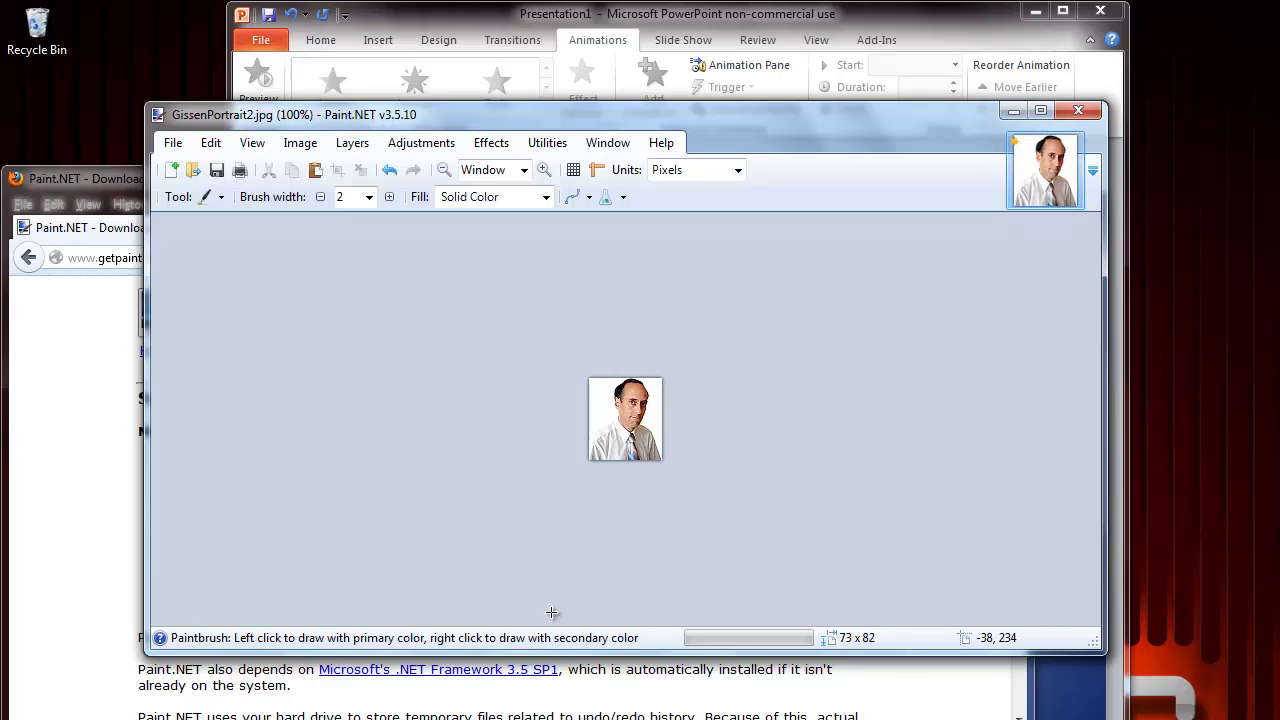
left_click(495, 150)
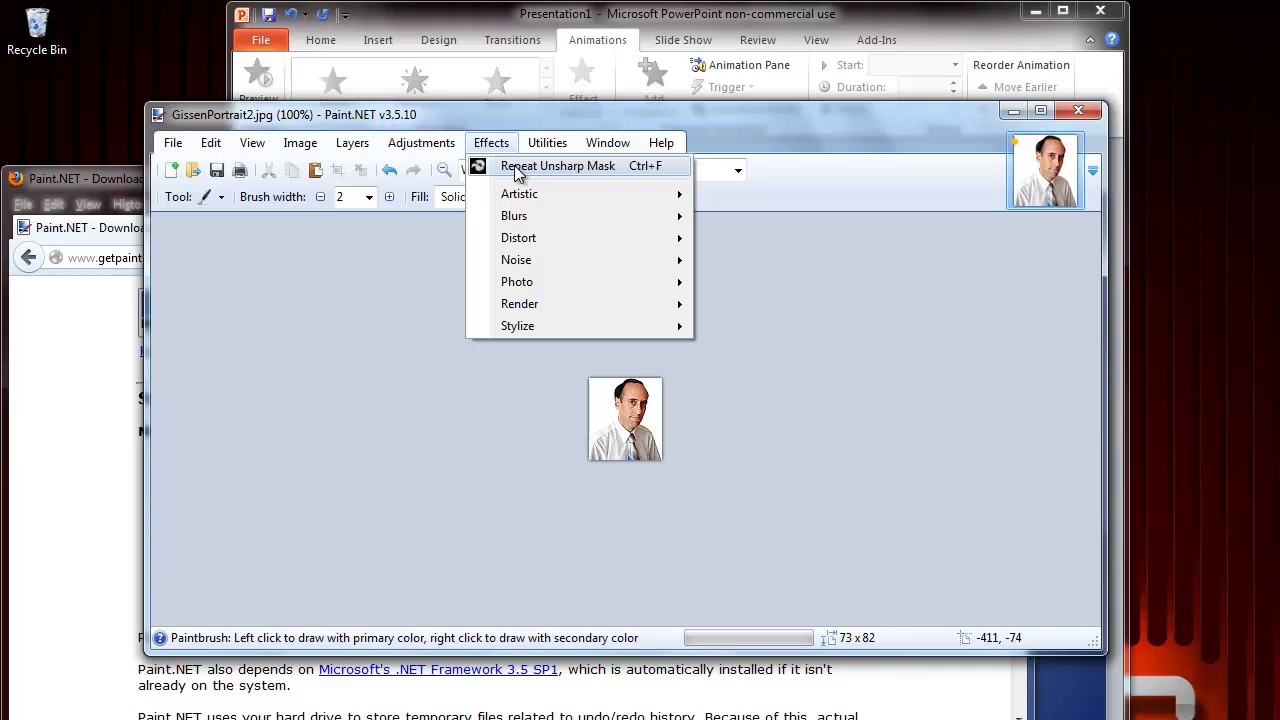
left_click(518, 174)
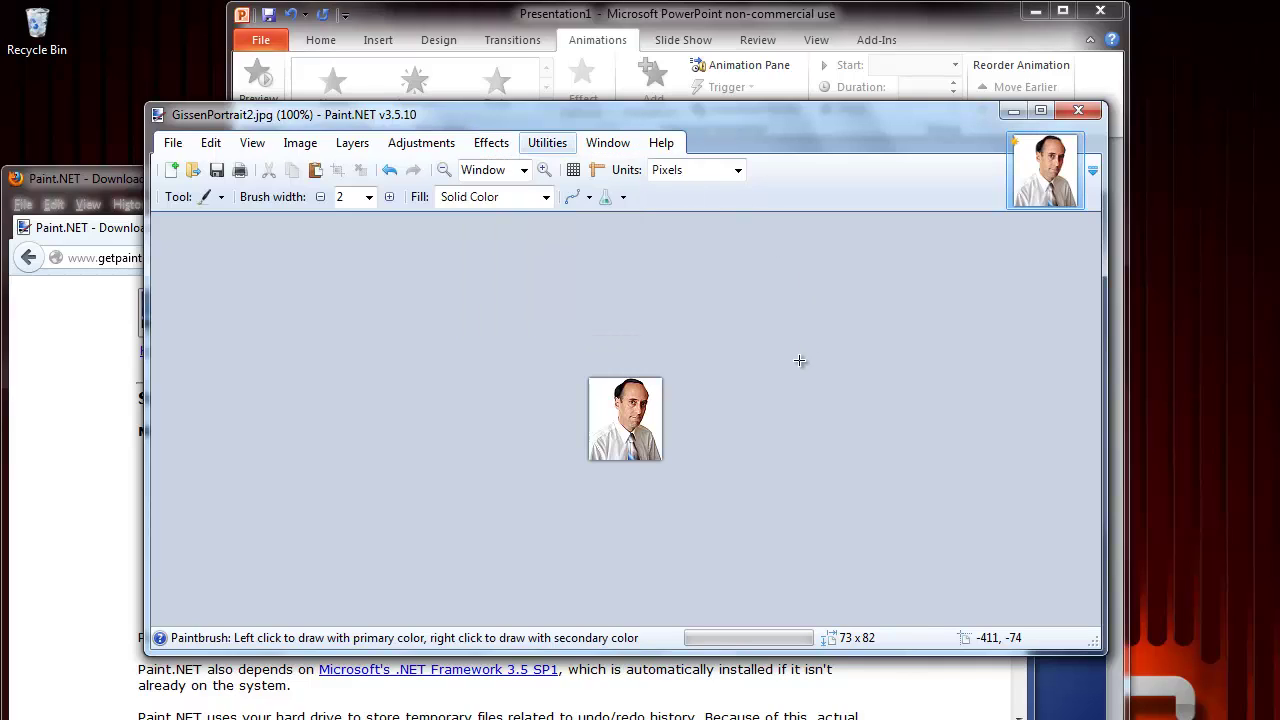
left_click(165, 144)
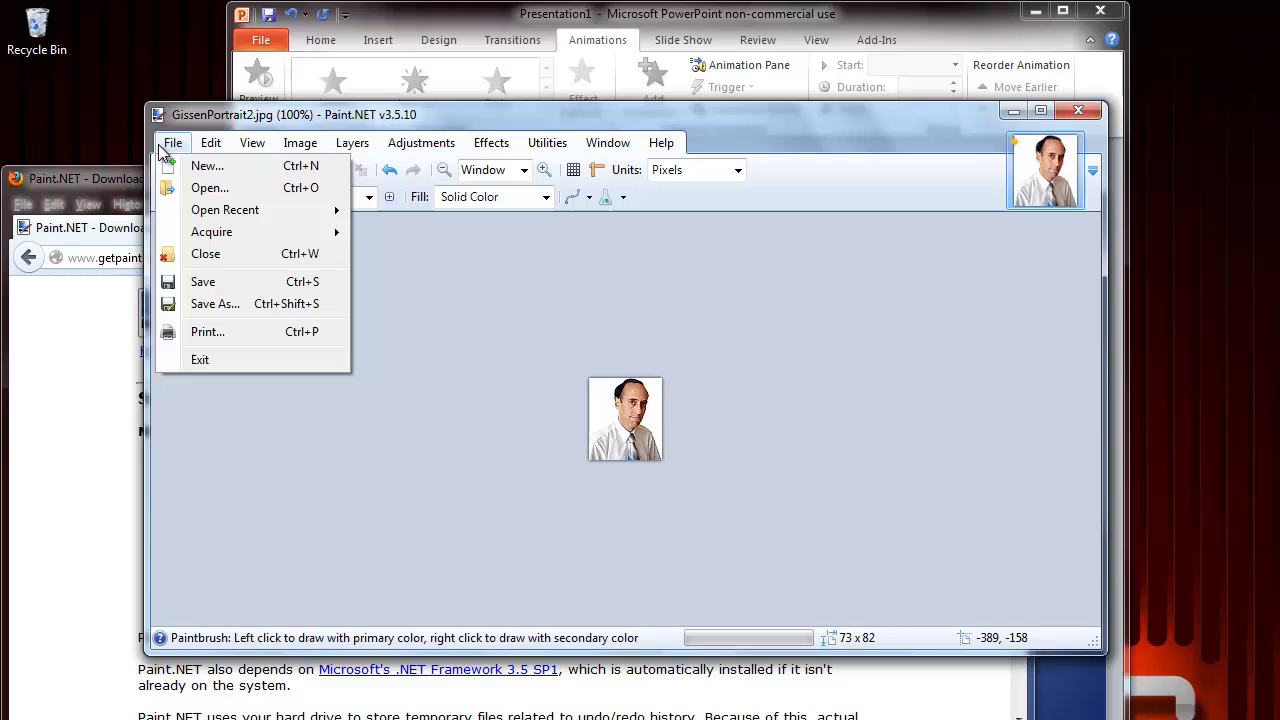
left_click(201, 306)
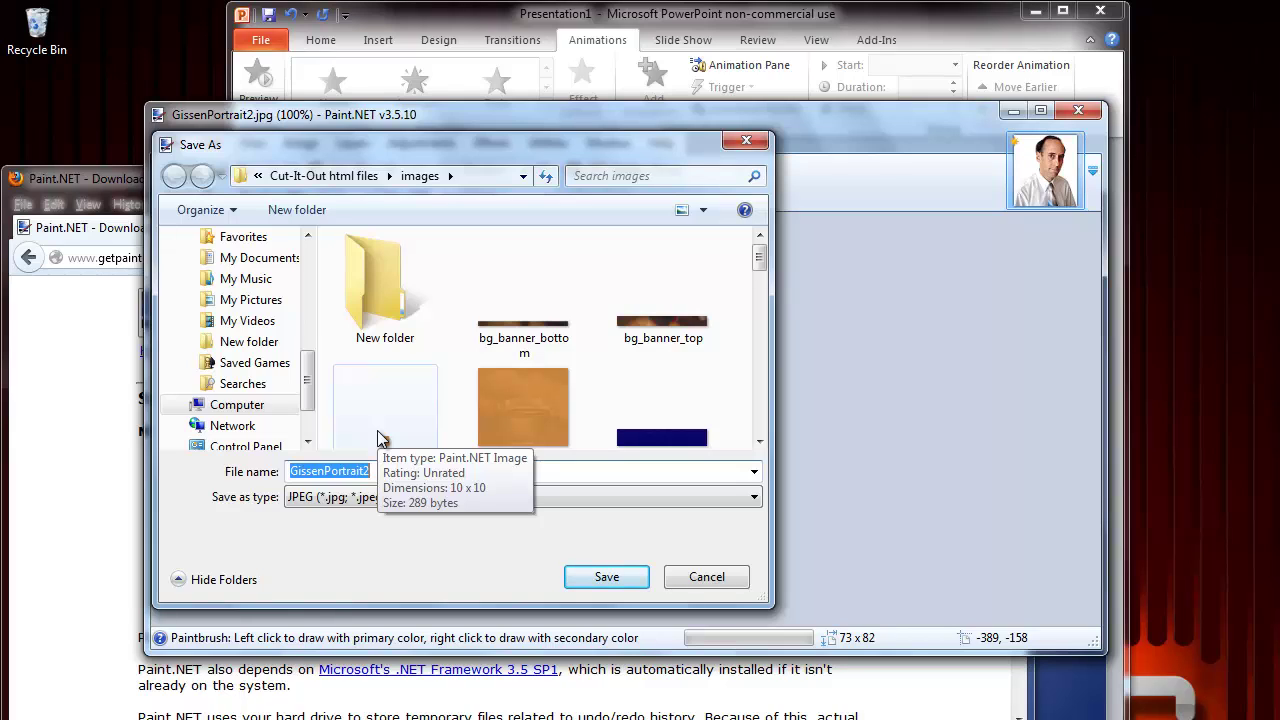
left_click(746, 141)
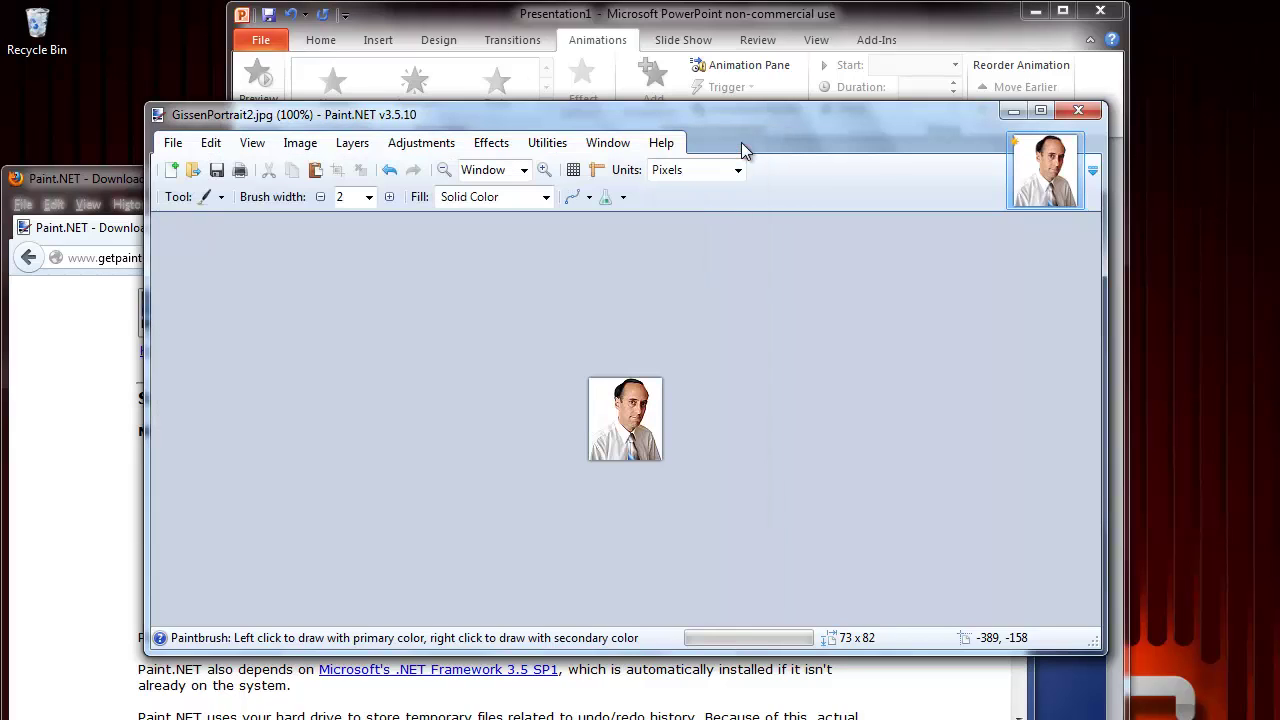
left_click(172, 144)
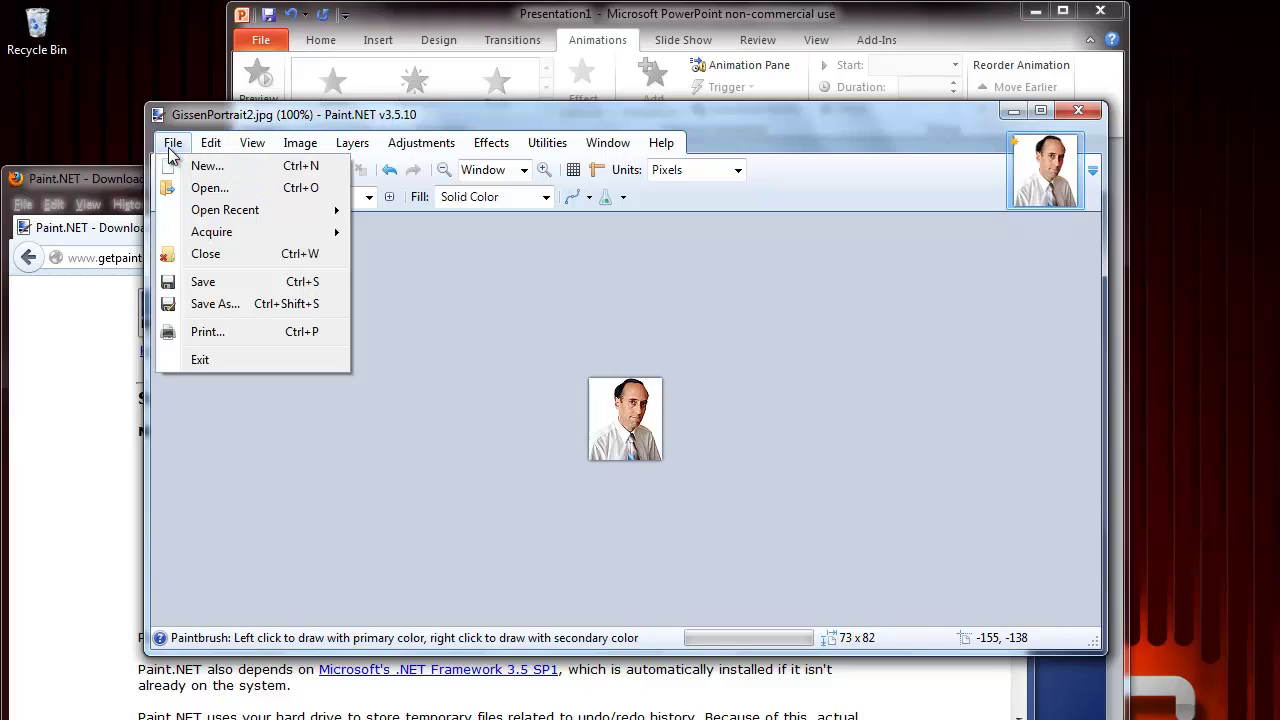
Reopen GissenPortrait2.jpg from the recent files list at 145 x 164 pixels
mouse_move(240, 212)
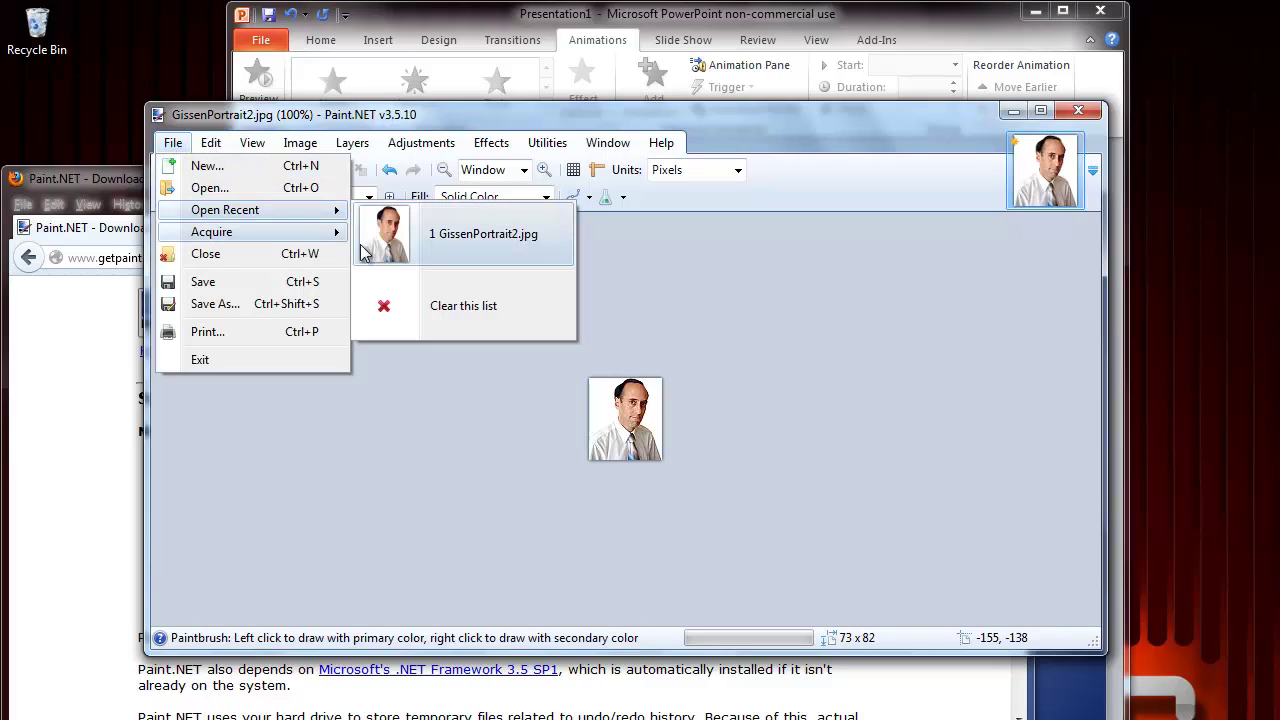
left_click(377, 245)
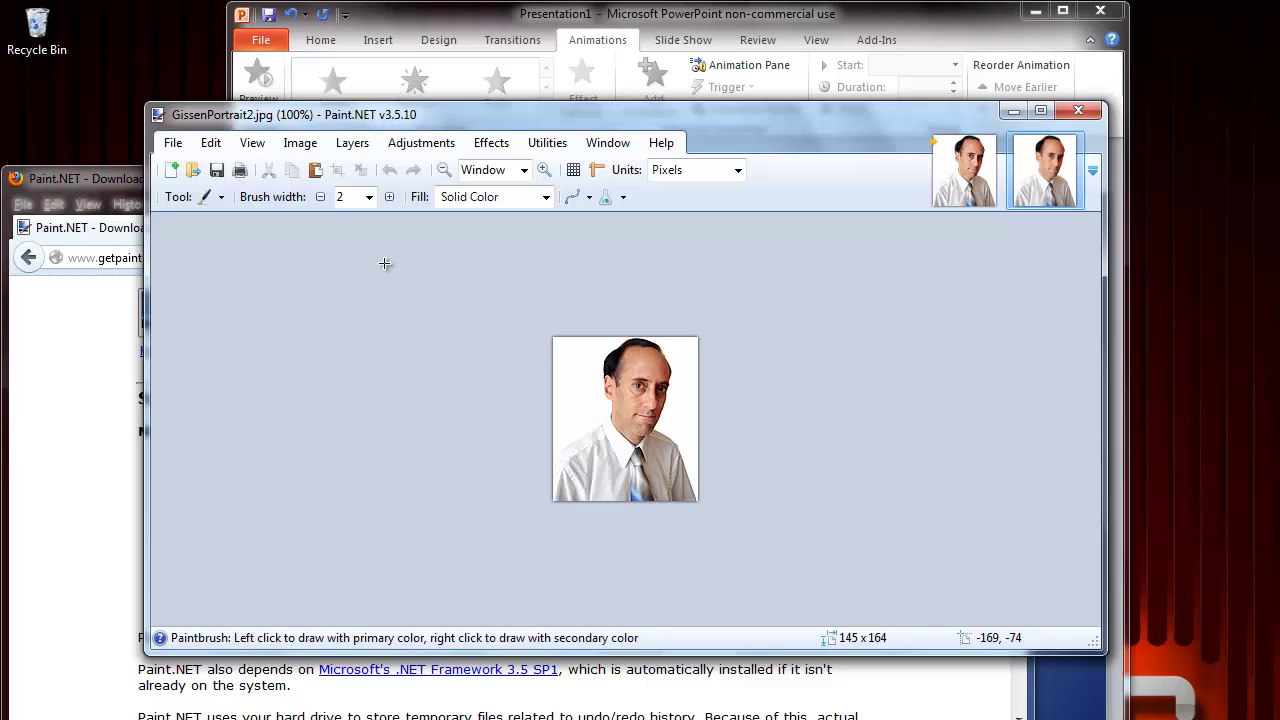
Anchor the canvas at the top and set its height to 150, giving 145 x 150
left_click(300, 143)
left_click(335, 210)
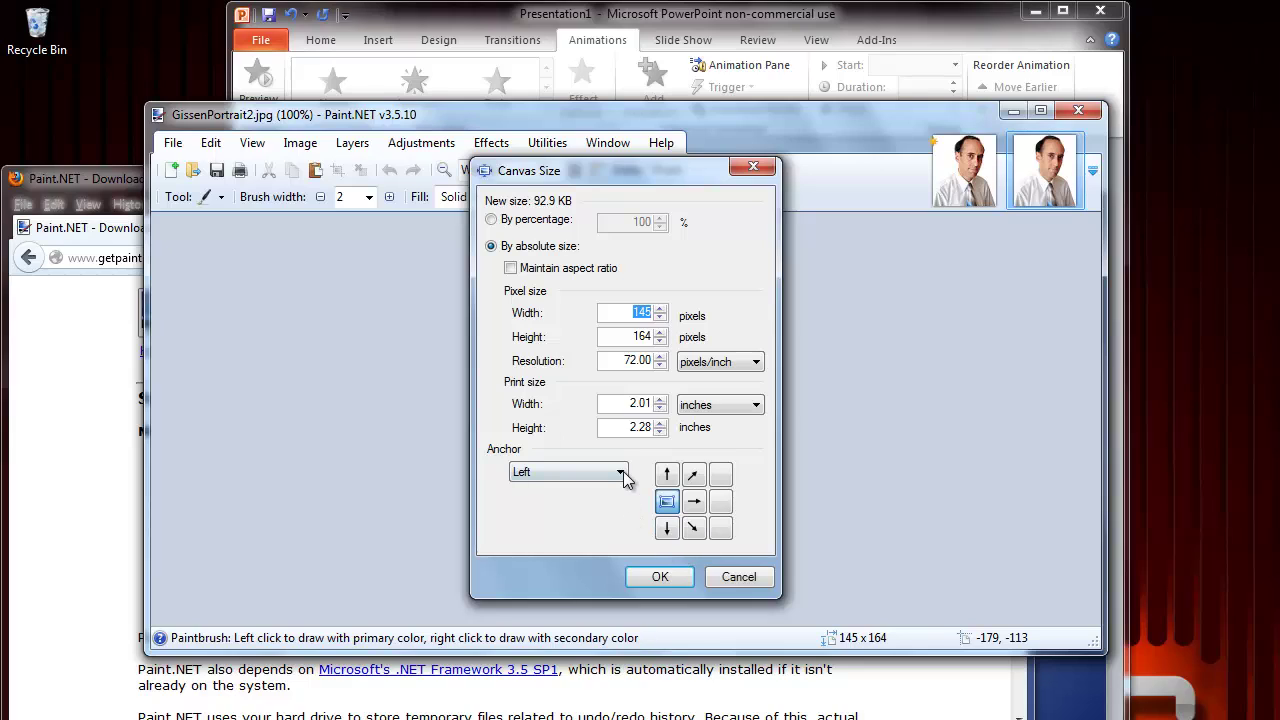
left_click(622, 472)
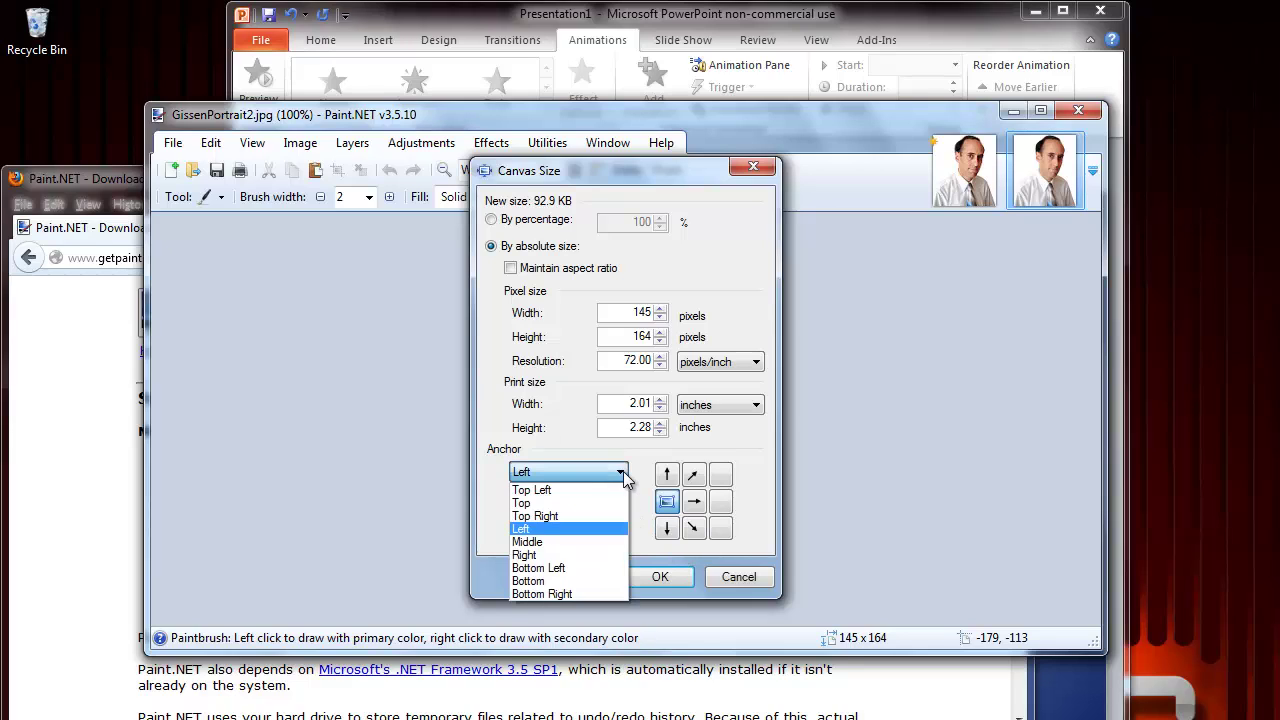
left_click(527, 504)
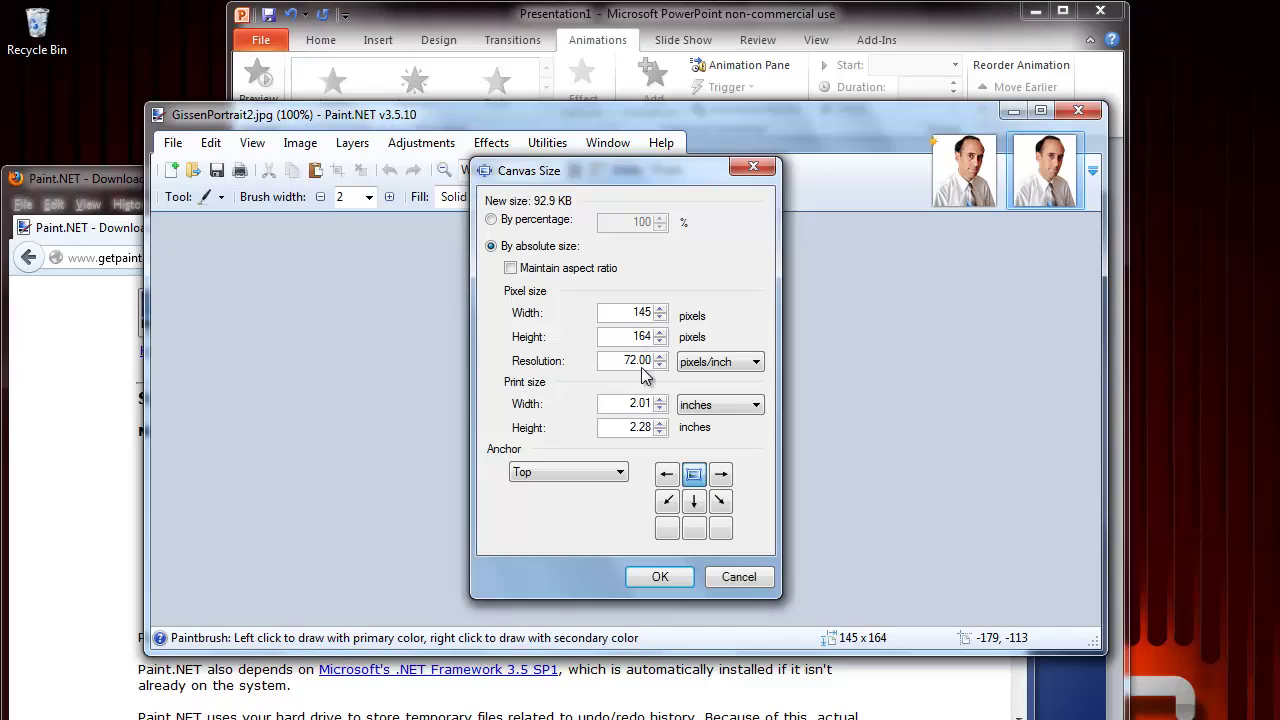
key("BackSpace")
key("BackSpace")
type("50")
left_click(658, 578)
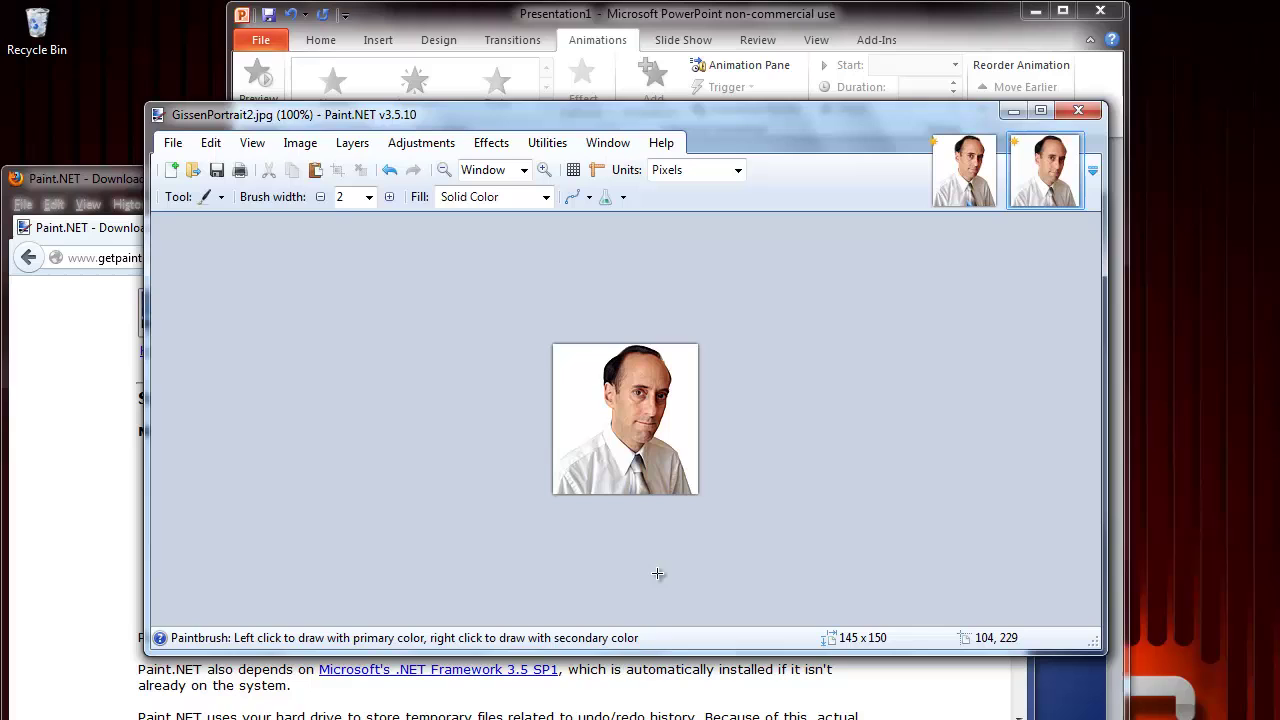
Reduce the canvas height again to 120, giving 145 x 120
left_click(290, 146)
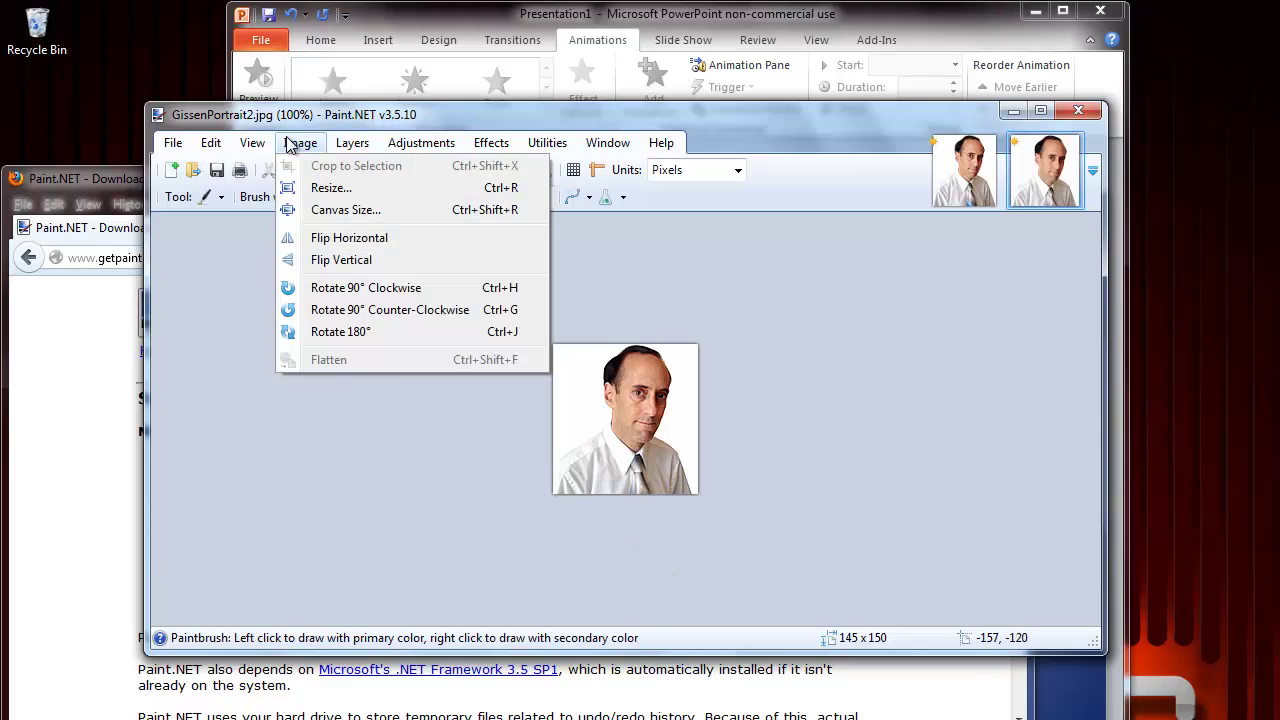
left_click(328, 209)
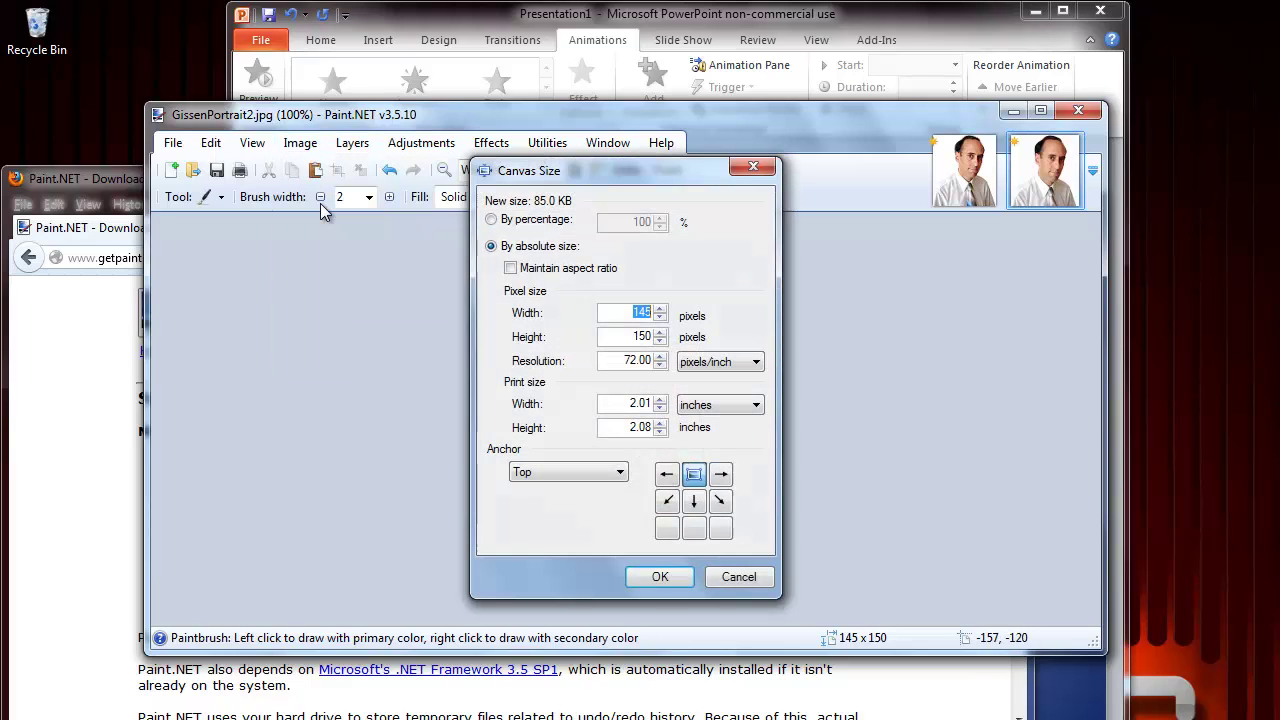
left_click(639, 336)
key("Delete")
key("Delete")
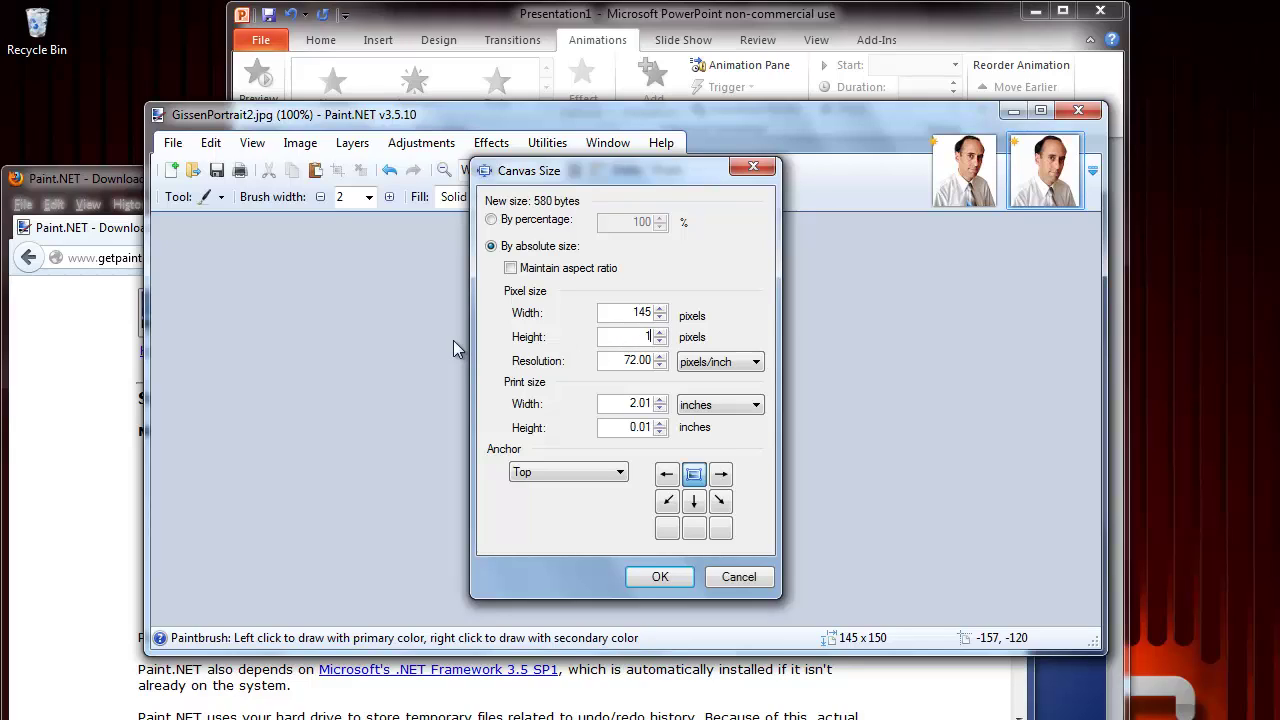
type("20")
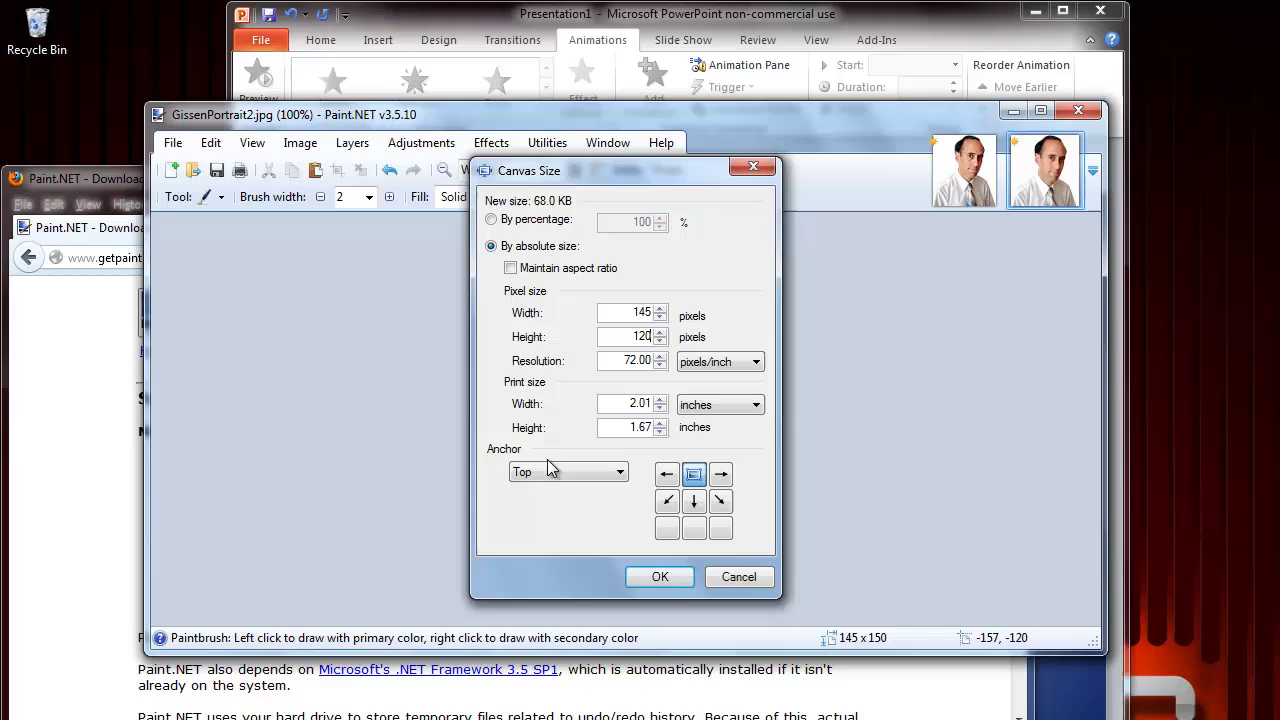
left_click(660, 577)
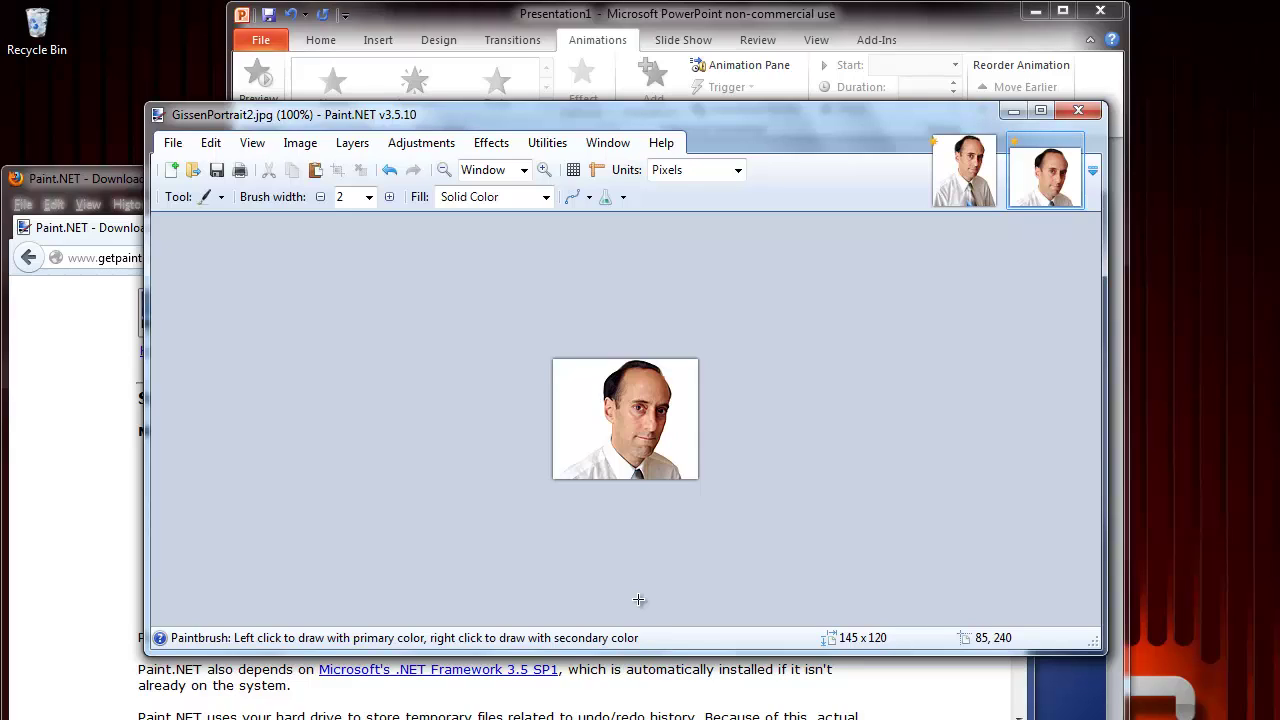
Anchor the canvas to the right and set its width to 110, leaving 110 x 120
left_click(283, 150)
left_click(315, 209)
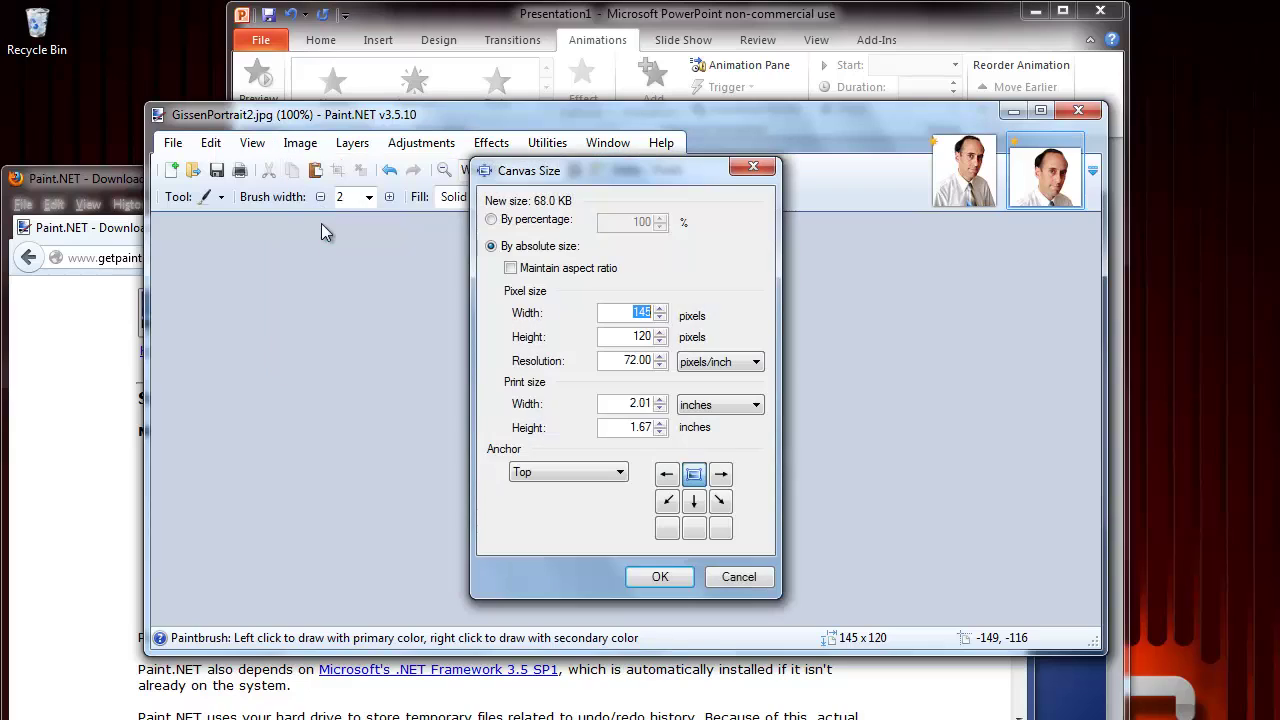
left_click(620, 474)
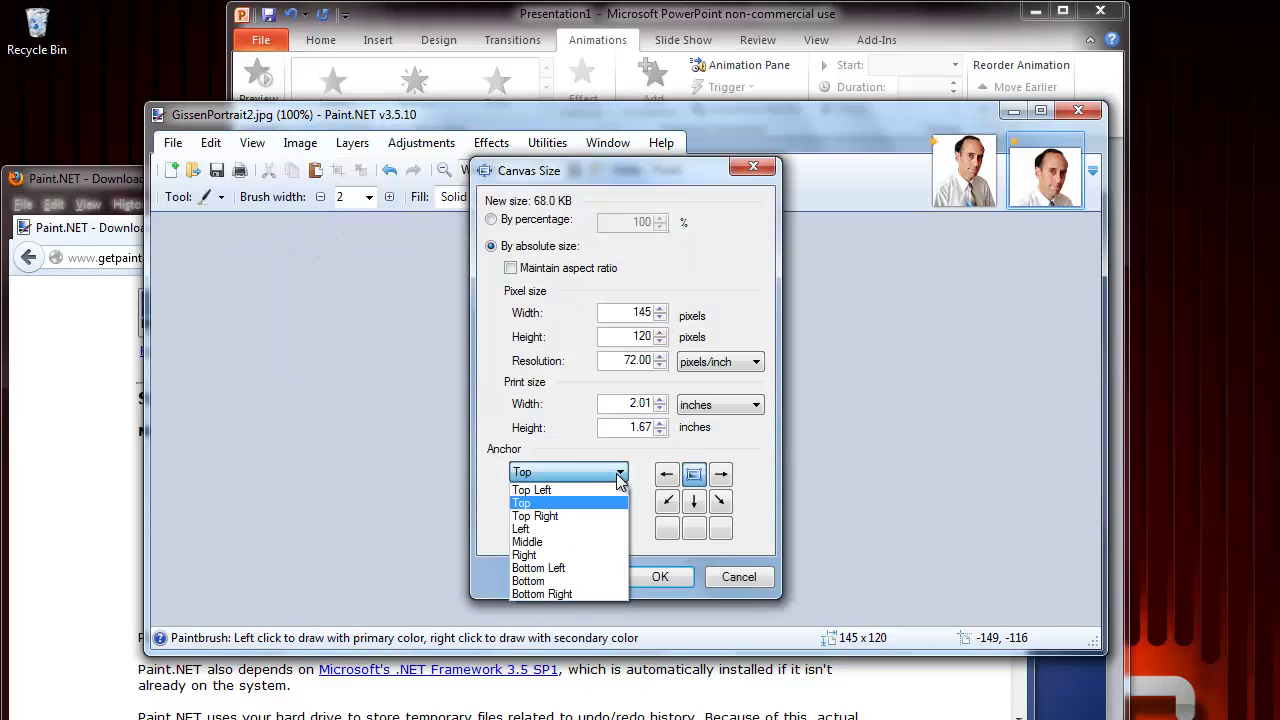
left_click(528, 554)
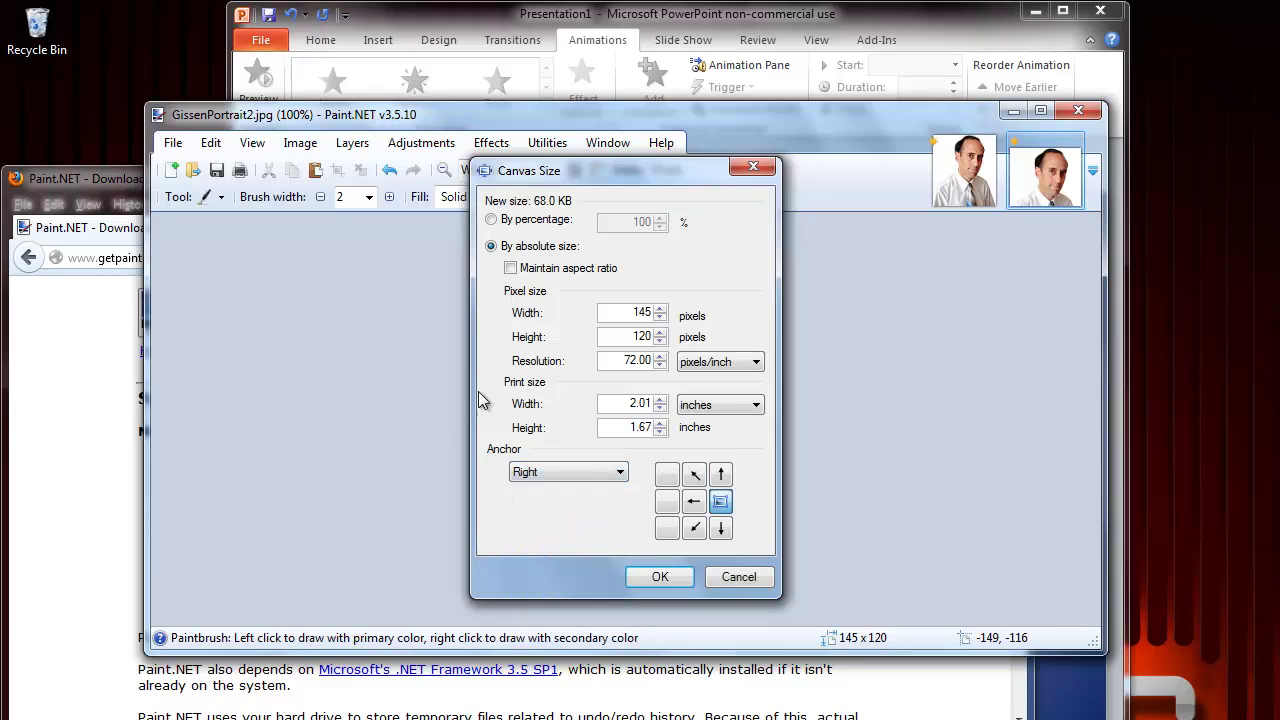
left_click(645, 312)
key("Delete")
key("BackSpace")
type("10")
left_click(657, 580)
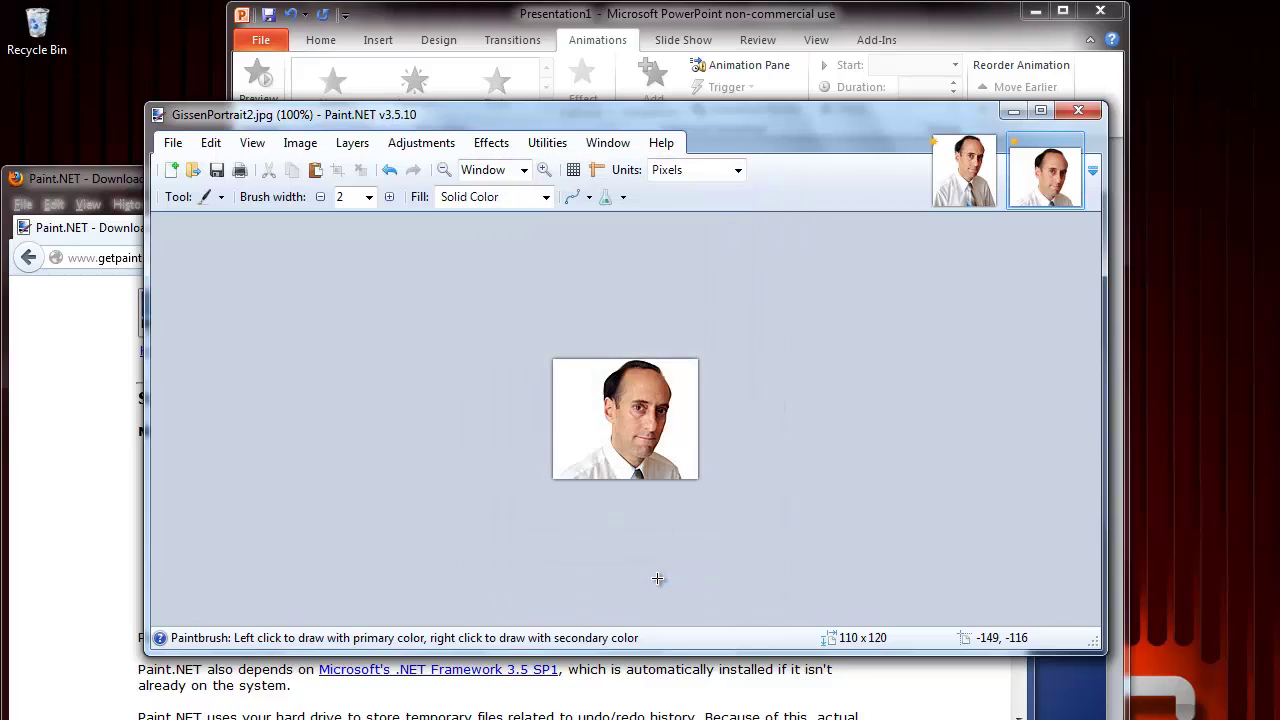
Anchor the canvas to the left and set its width to 95, leaving 95 x 120
left_click(300, 143)
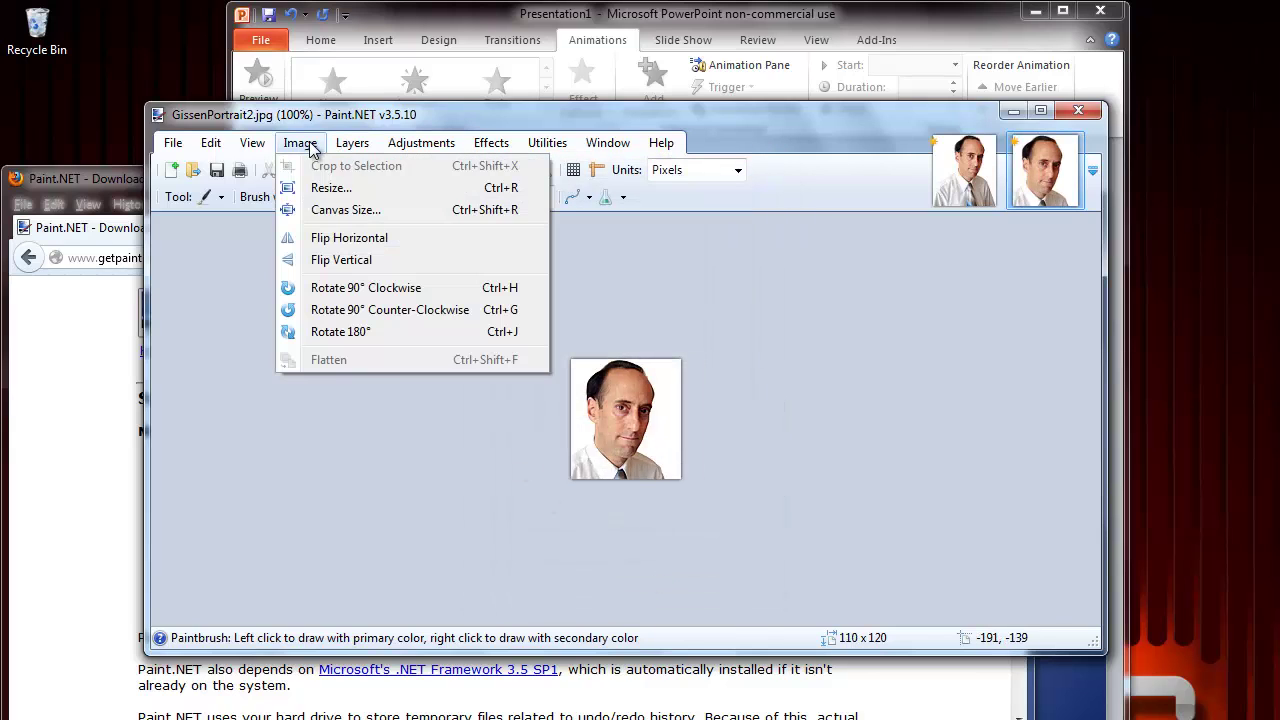
left_click(332, 211)
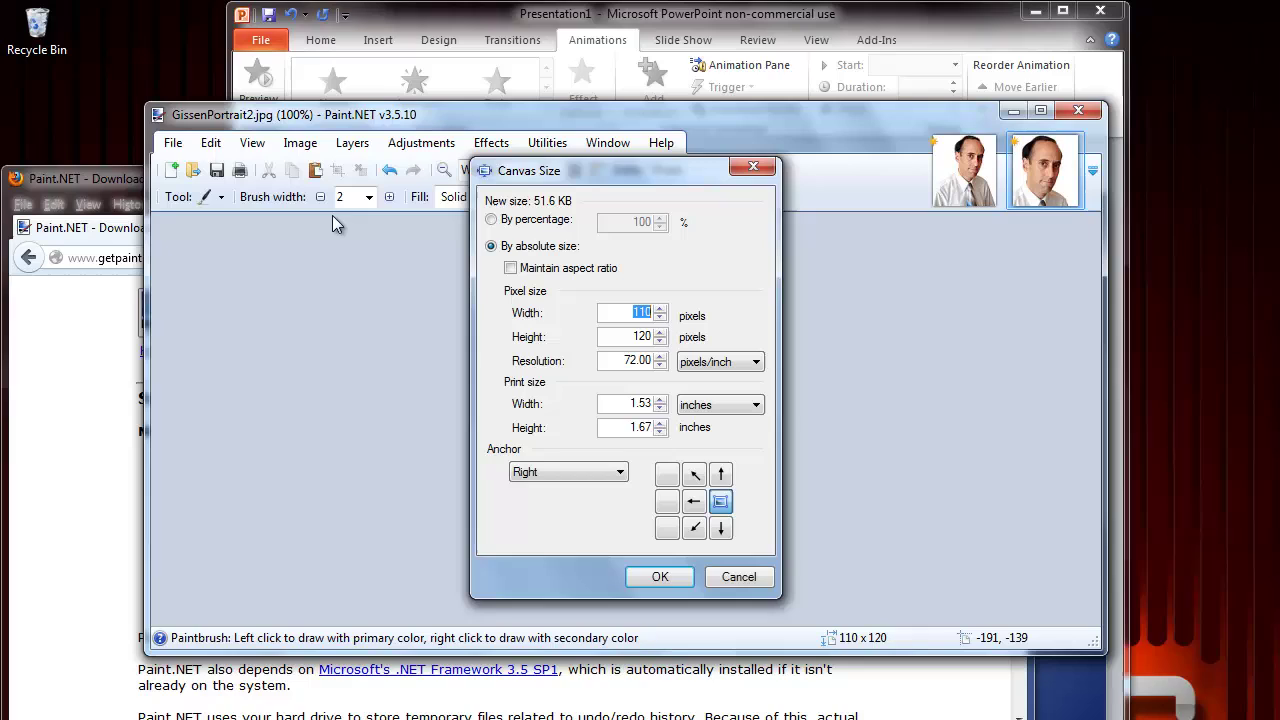
left_click(622, 483)
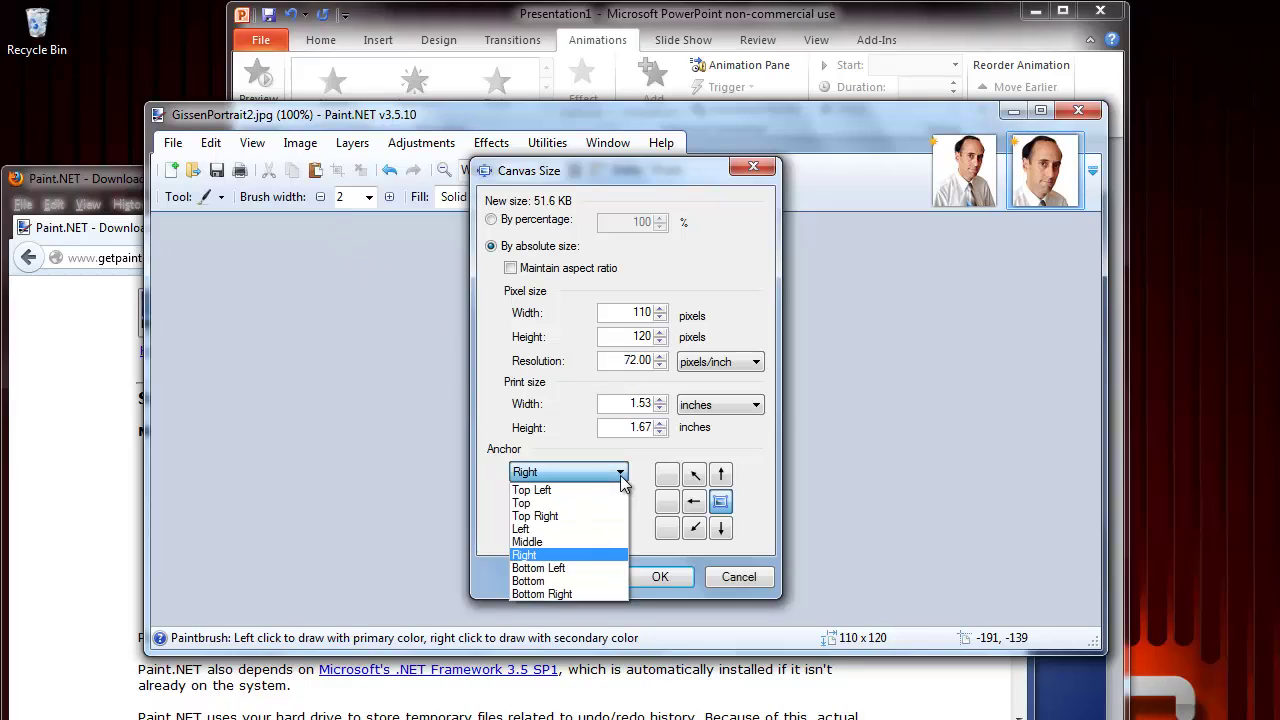
left_click(526, 530)
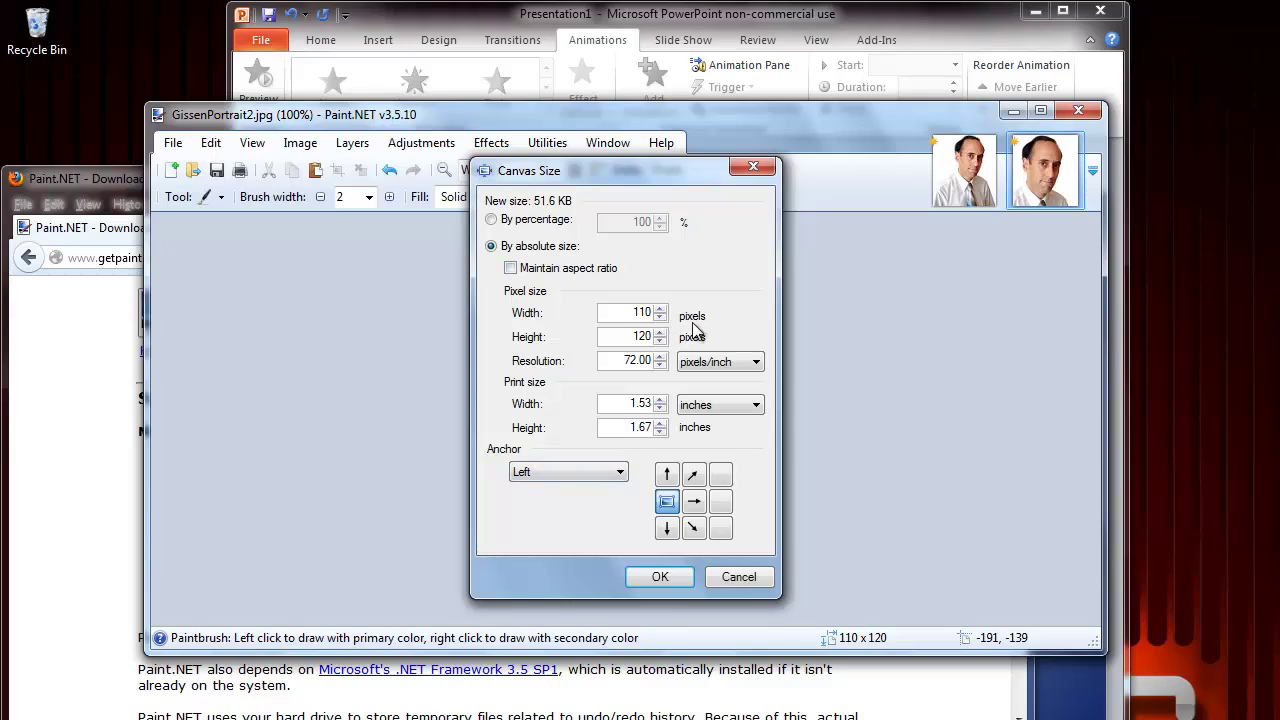
key("BackSpace")
key("BackSpace")
key("BackSpace")
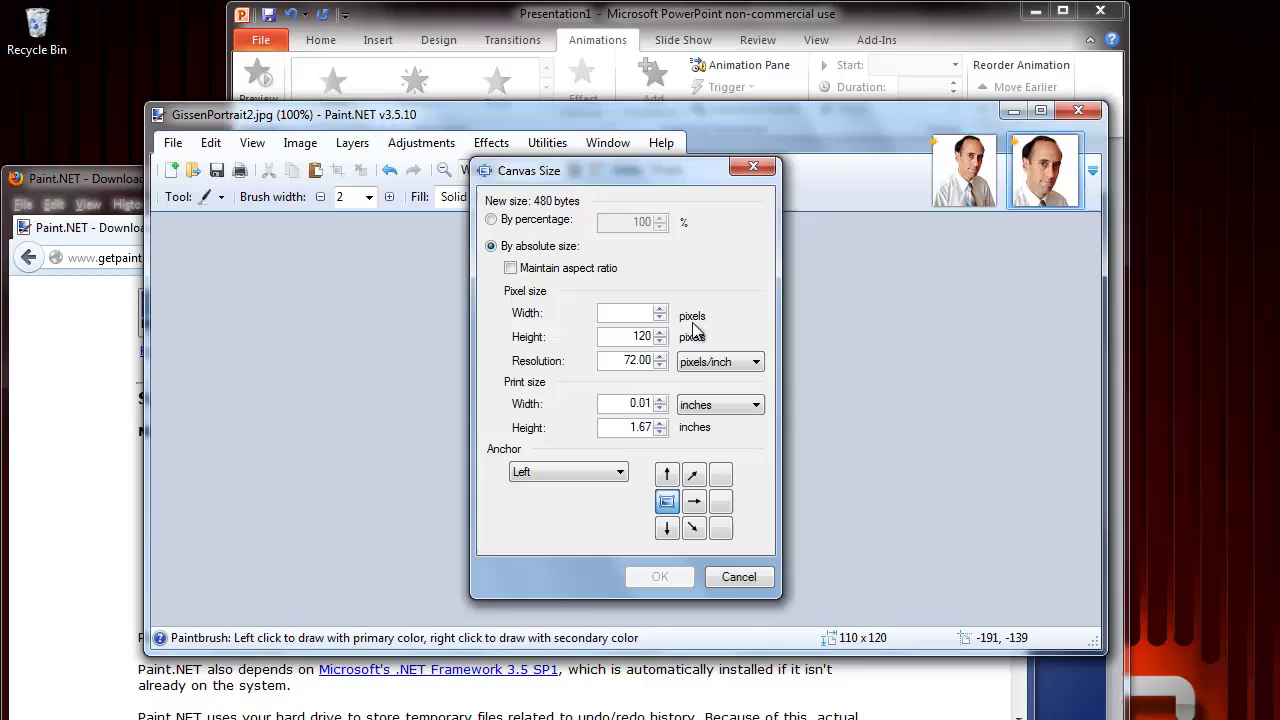
type("95")
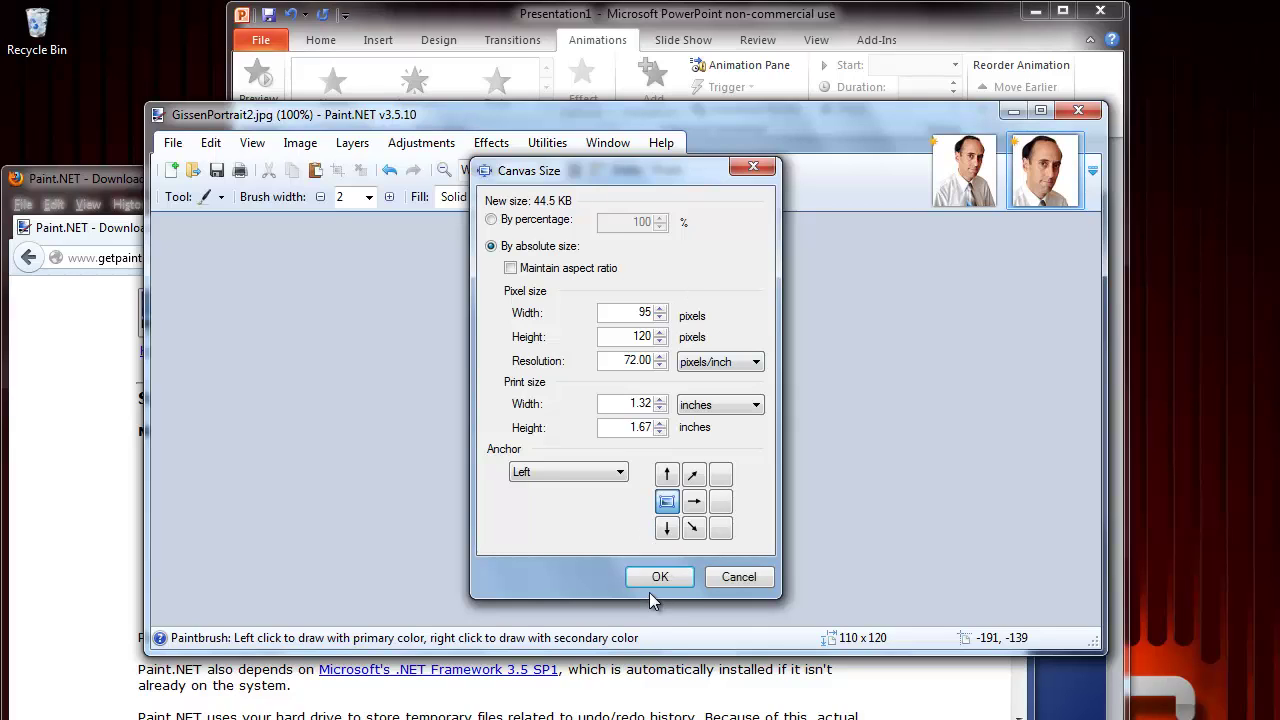
left_click(658, 577)
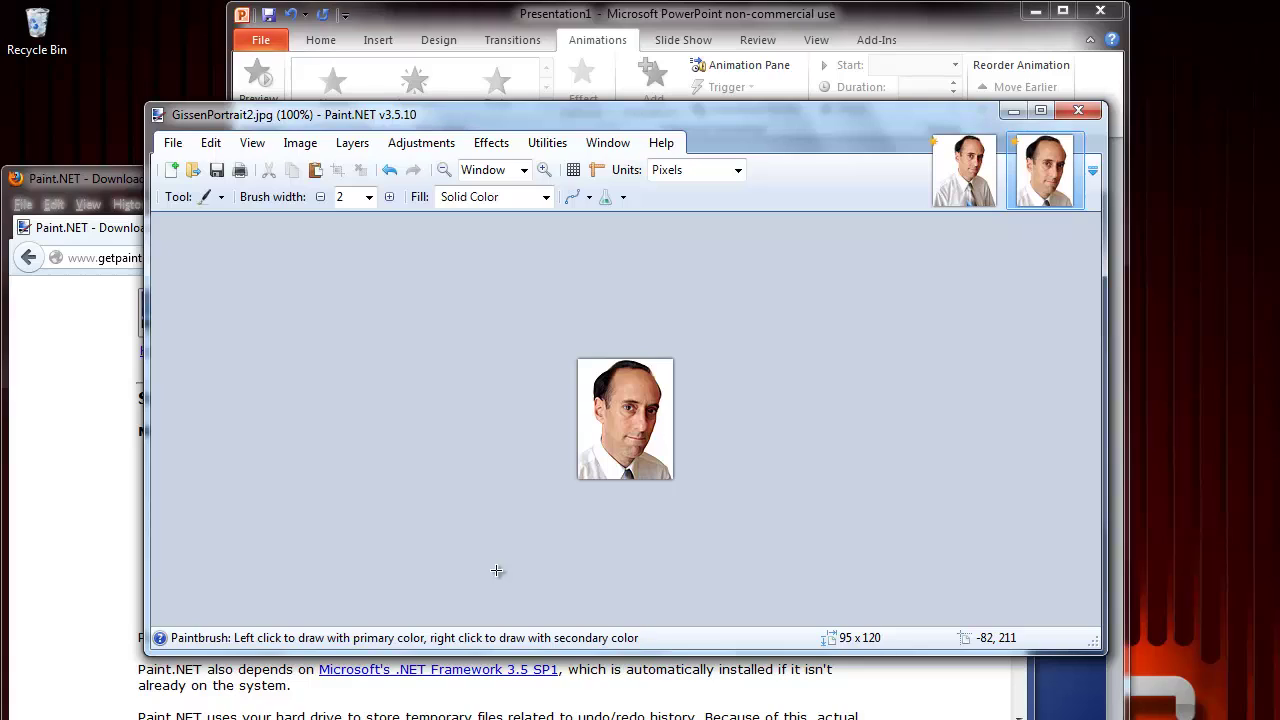
left_click(300, 152)
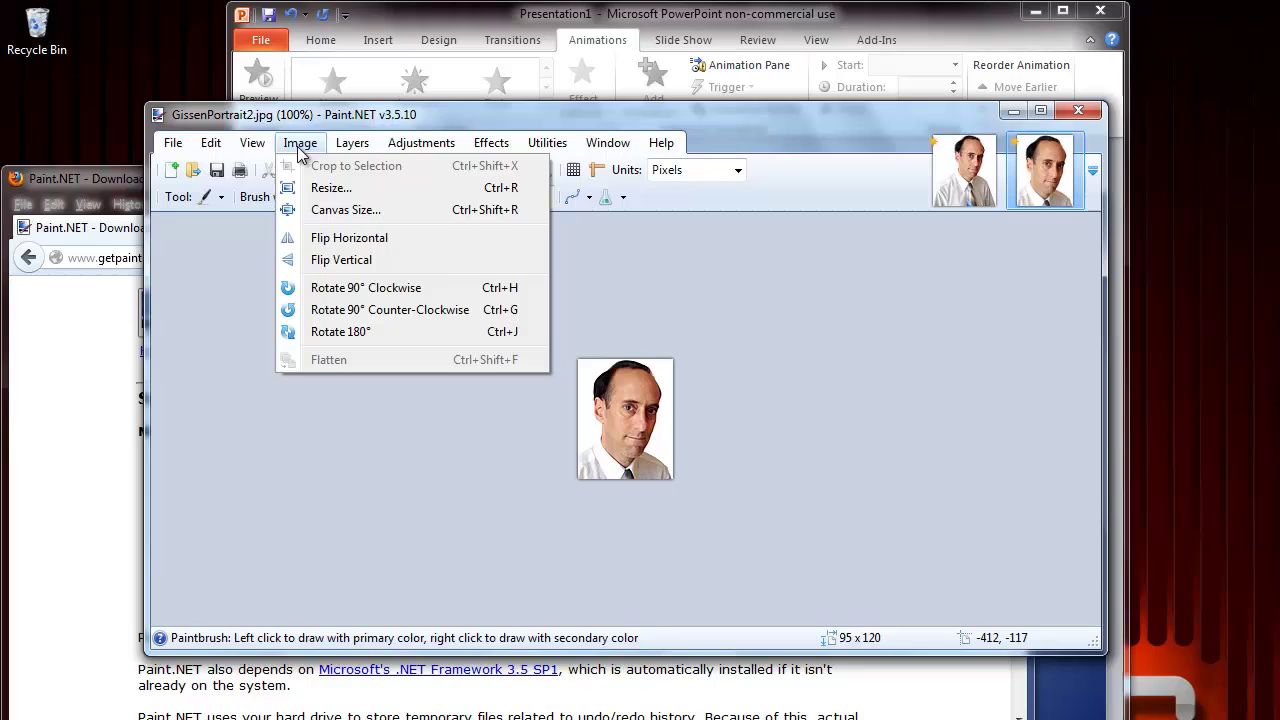
left_click(335, 209)
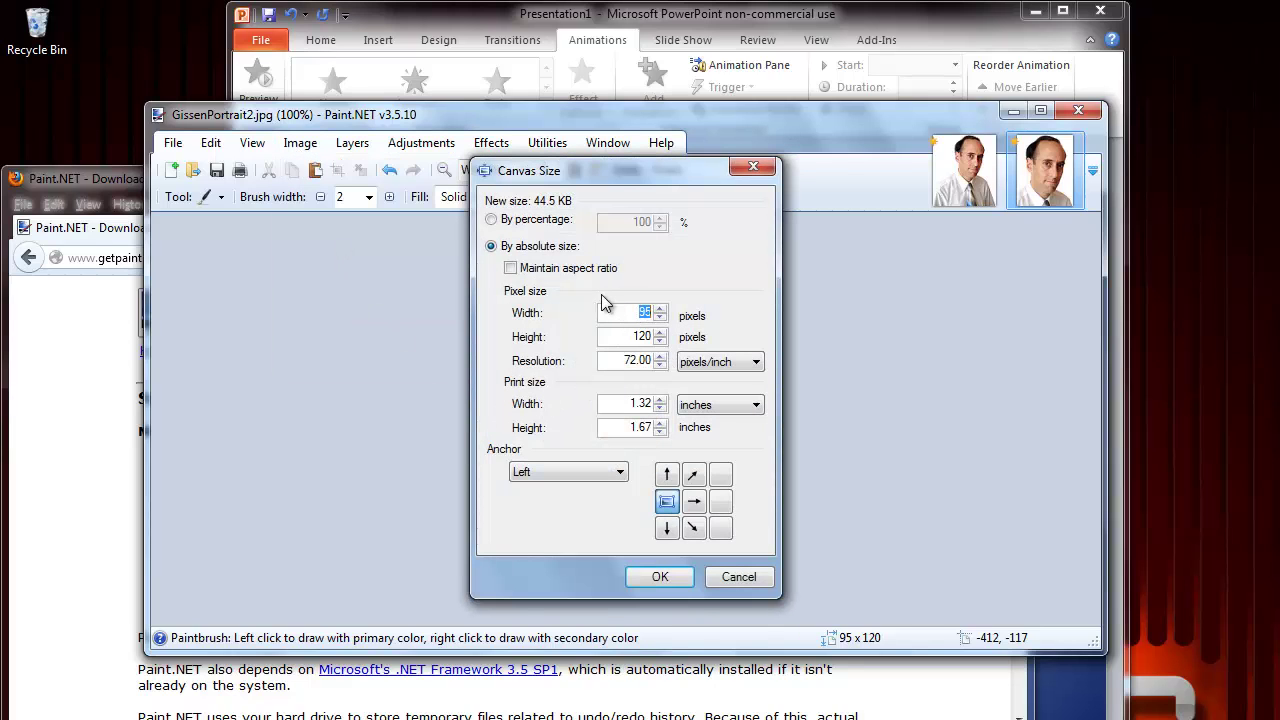
type("80")
left_click(670, 578)
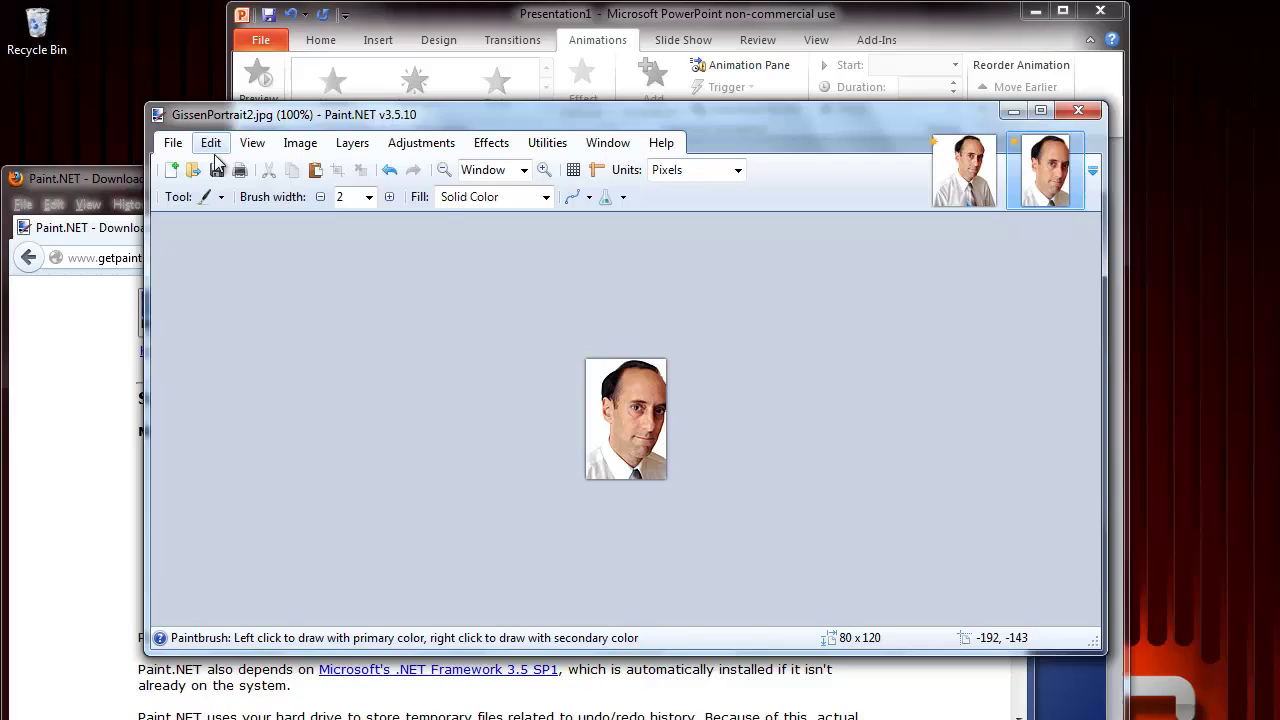
left_click(211, 143)
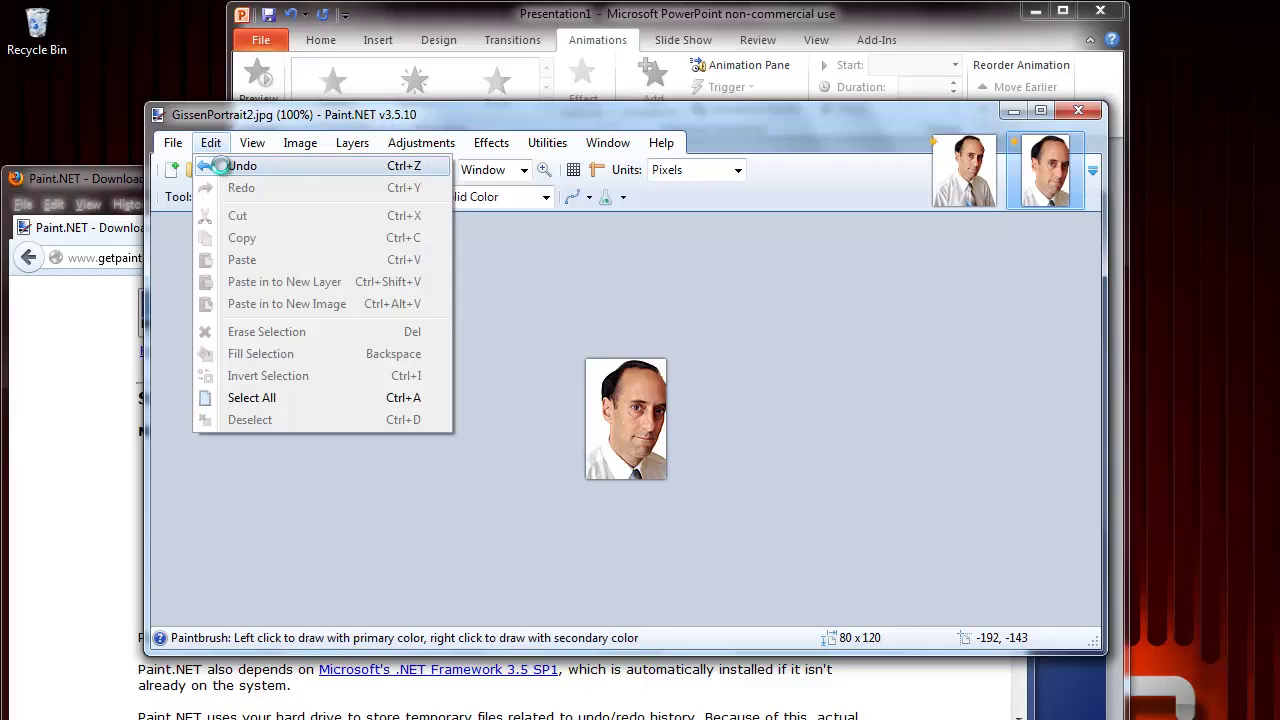
left_click(214, 166)
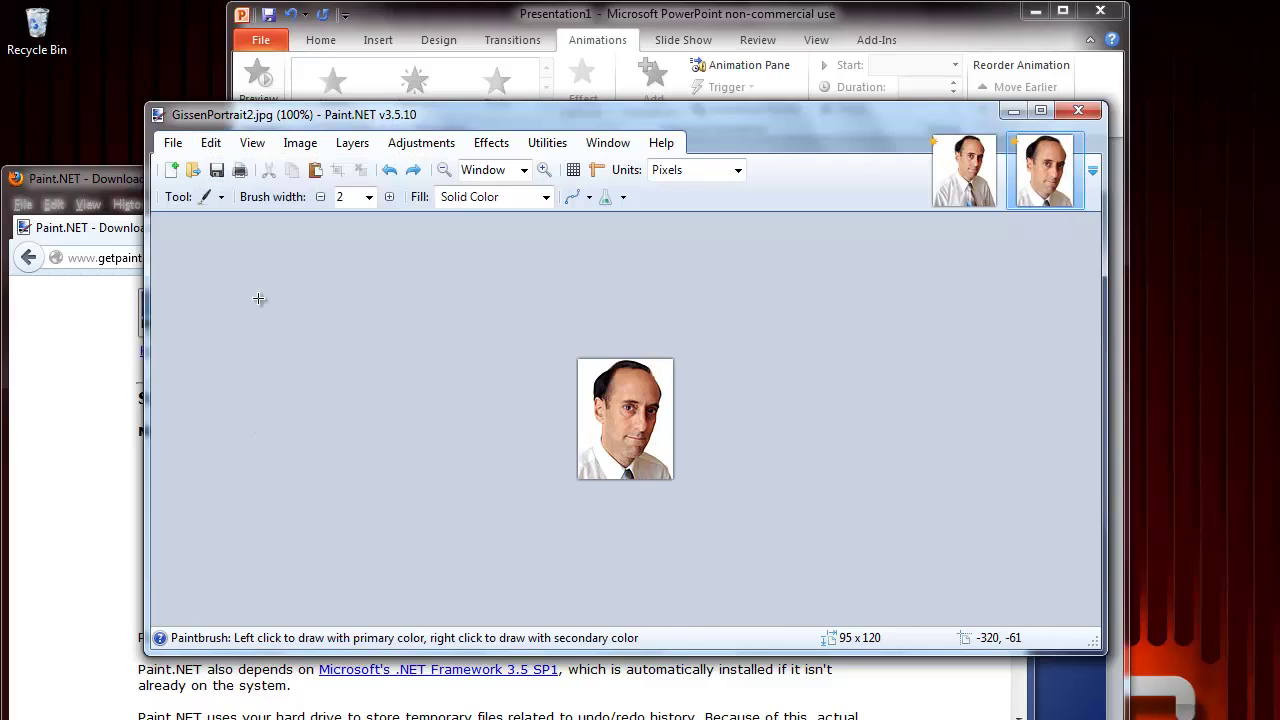